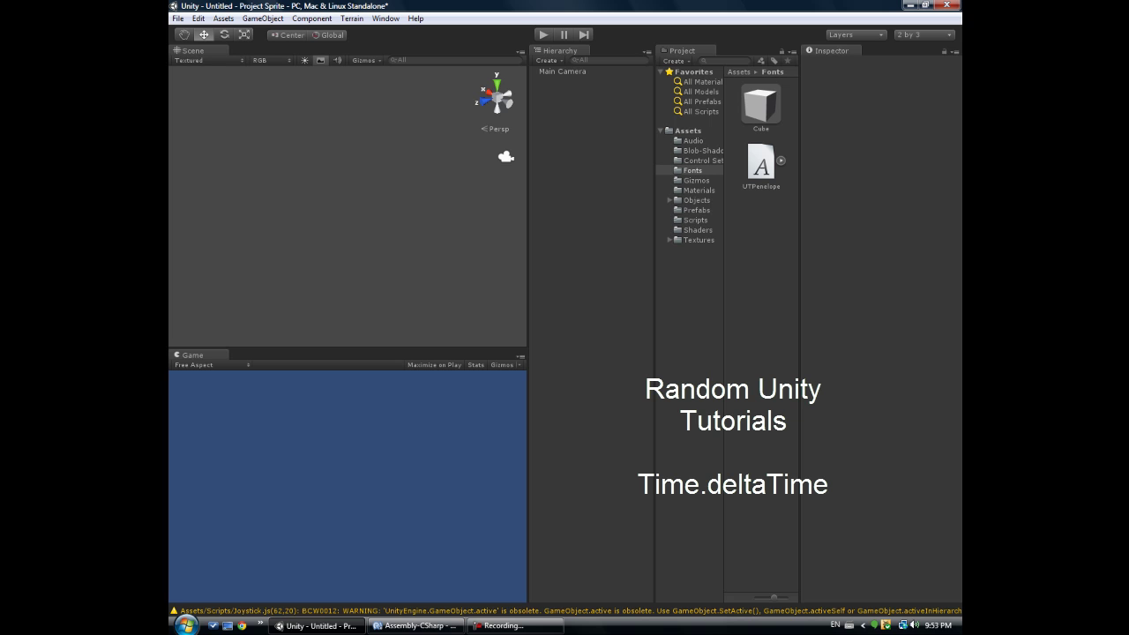
Step: Add a sphere to the scene and rename it Object
left_click(263, 18)
mouse_move(280, 45)
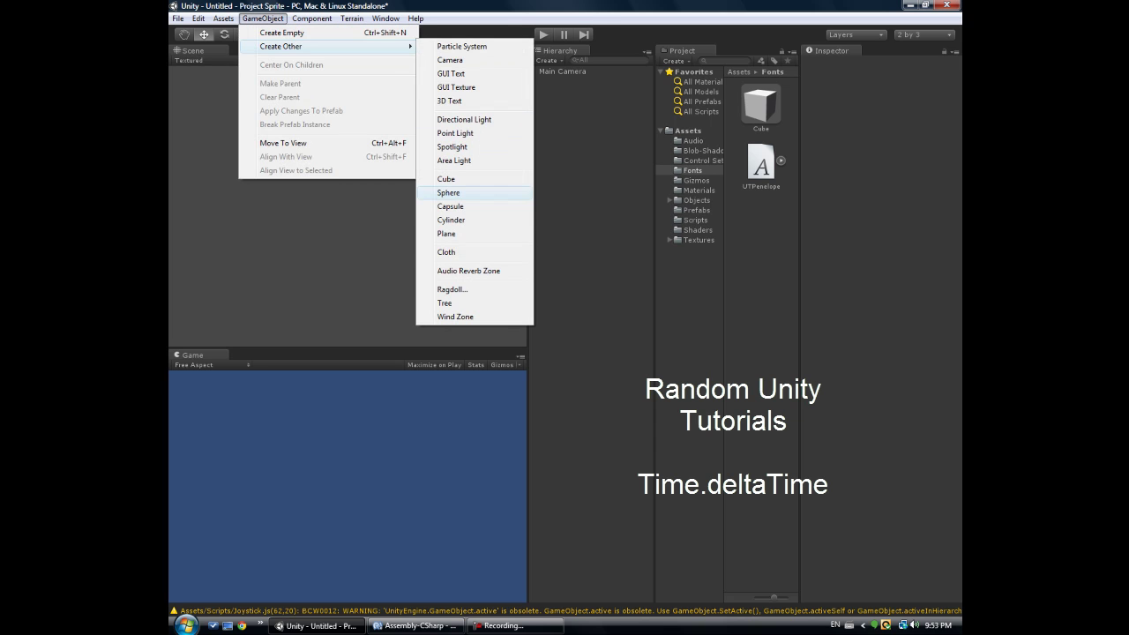
left_click(449, 193)
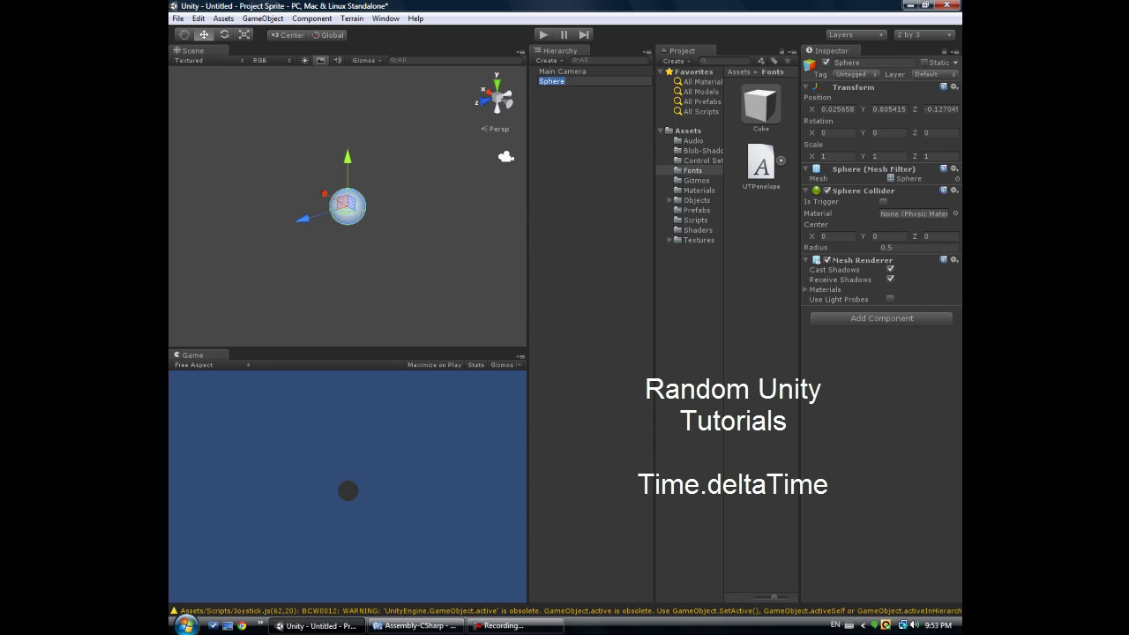
type("Object")
key("Return")
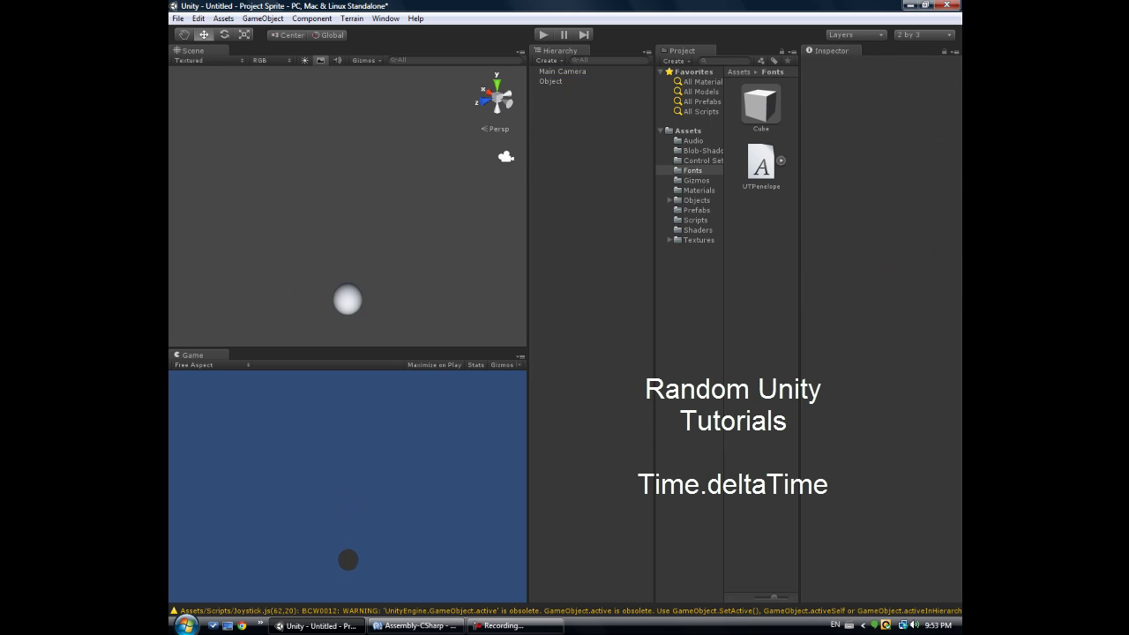
Step: Add a directional light, then briefly run and stop play mode
left_click(263, 18)
mouse_move(281, 46)
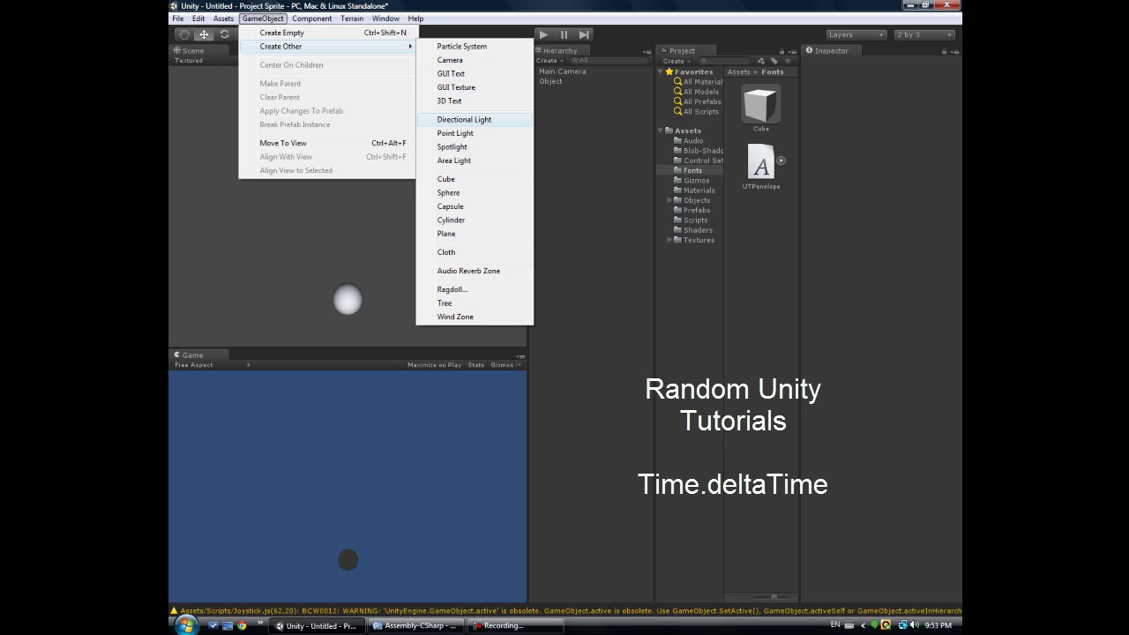
left_click(464, 119)
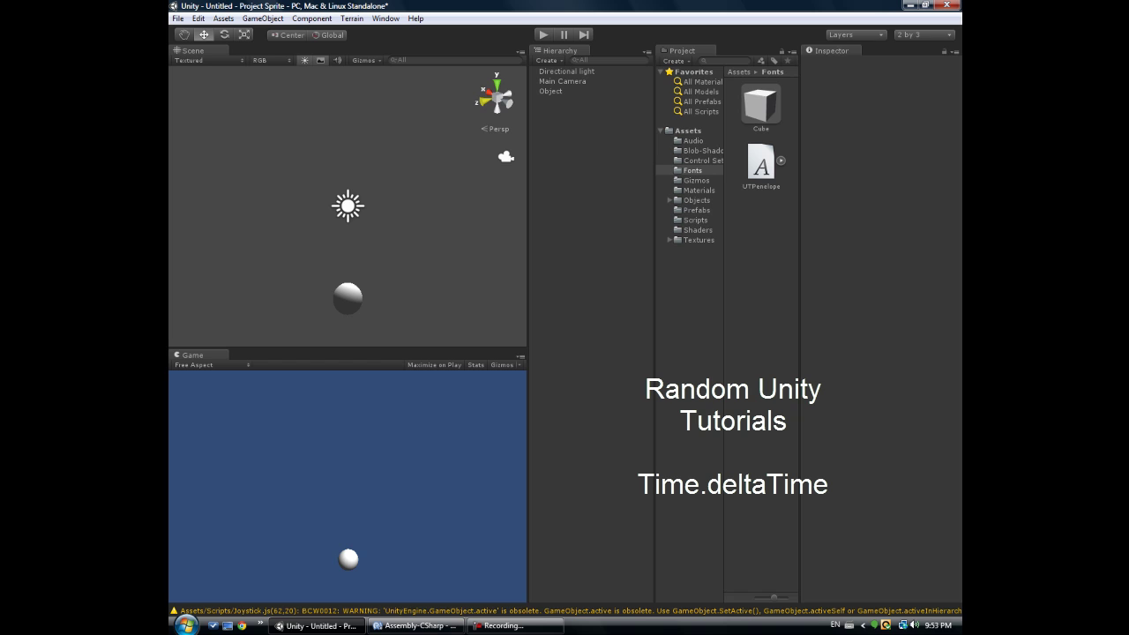
key("ctrl+p")
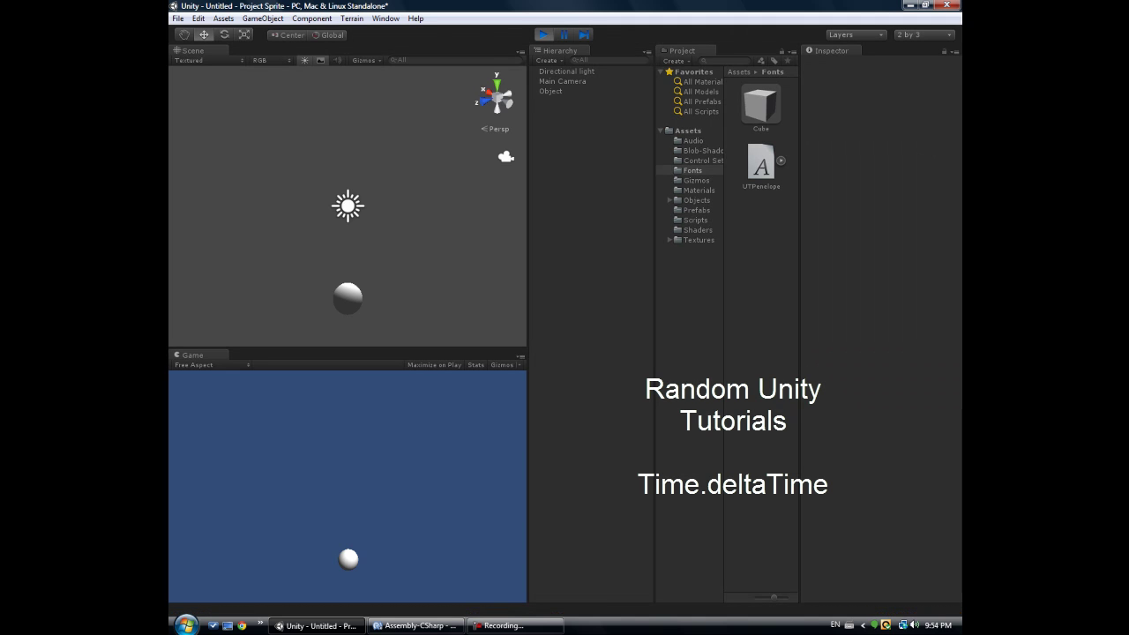
key("ctrl+p")
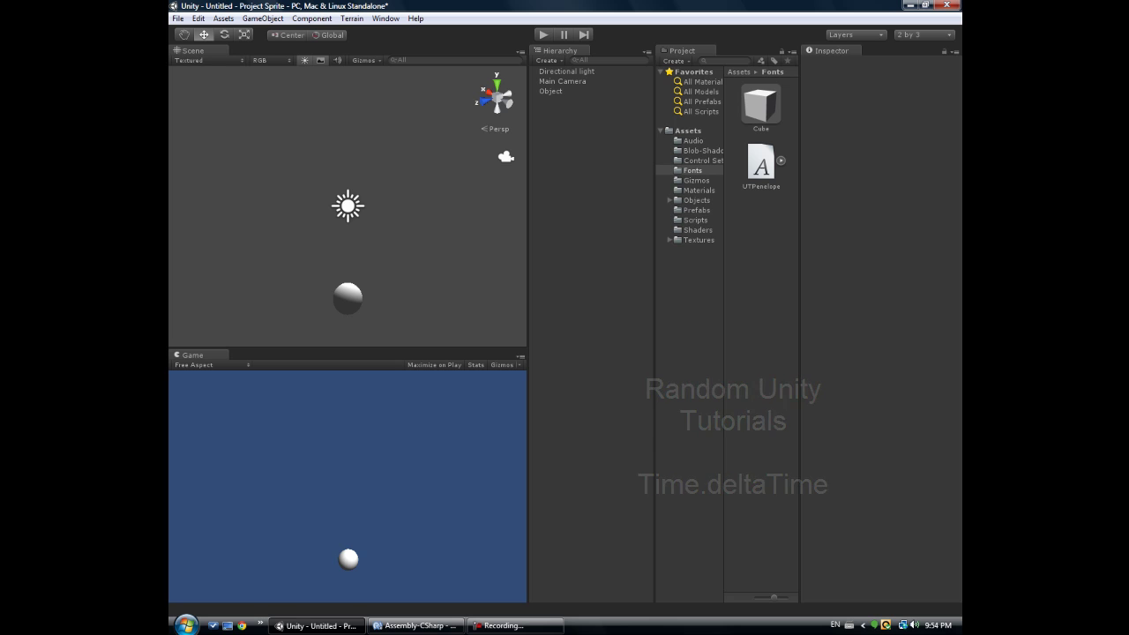
Step: Create a folder named MYSCRIPT under Assets and open it
right_click(669, 129)
right_click(672, 155)
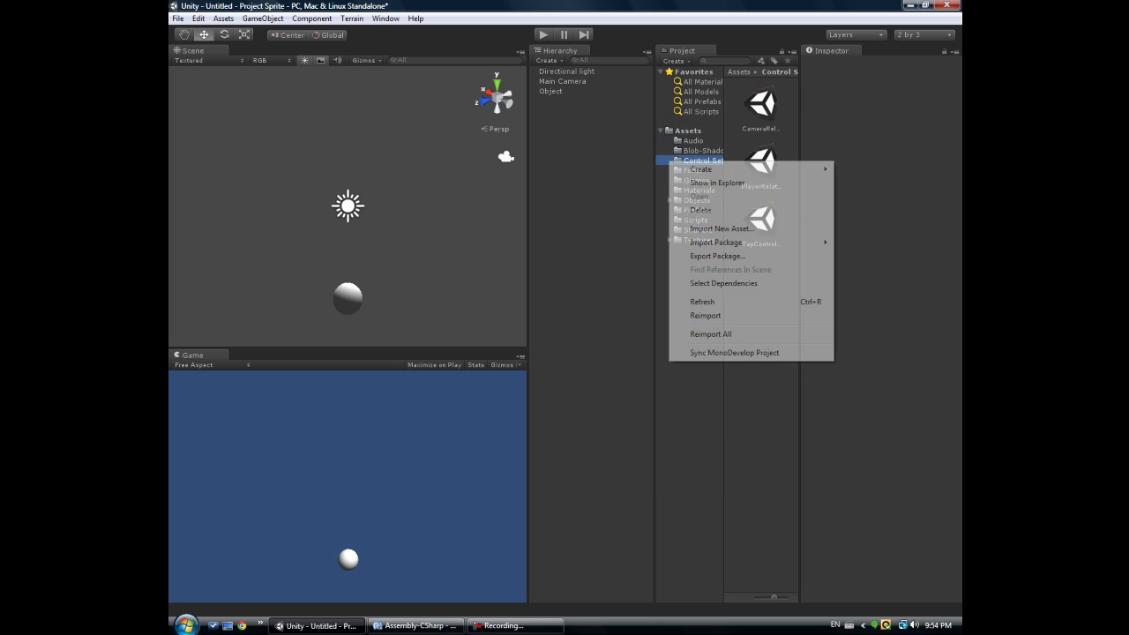
key("Escape")
right_click(672, 129)
mouse_move(706, 136)
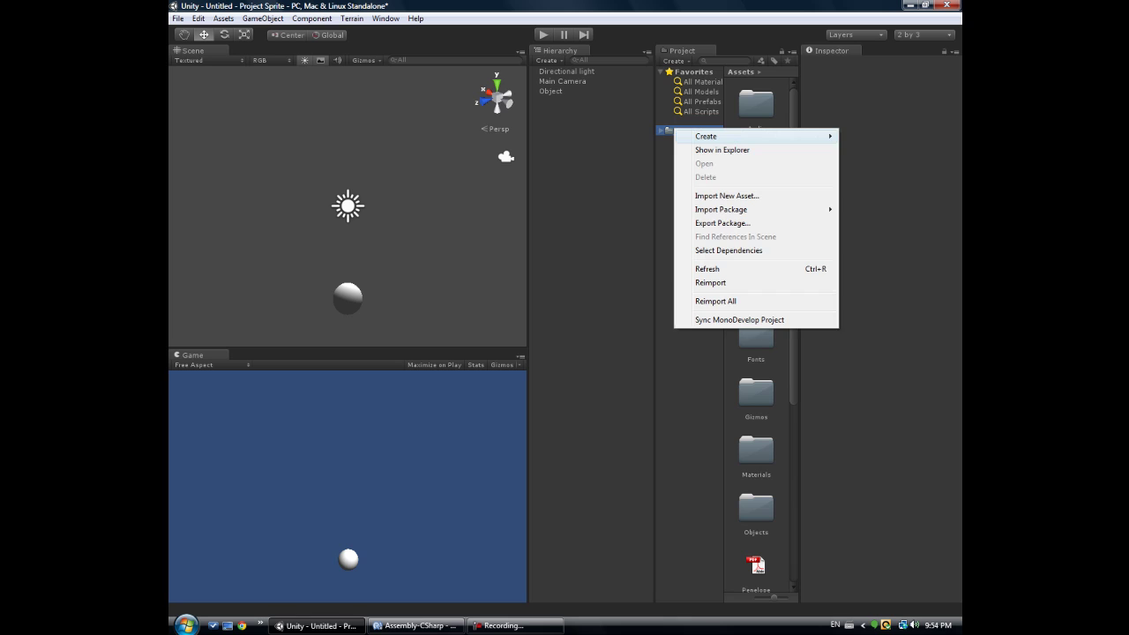
left_click(867, 136)
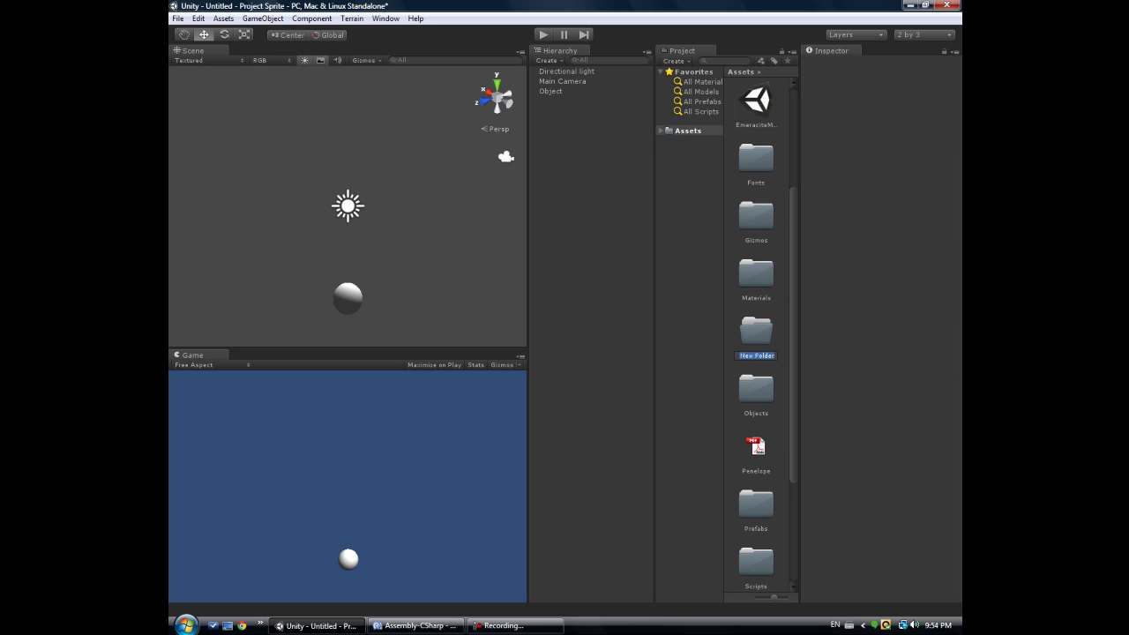
type("MYSCR")
type("IPT")
key("Return")
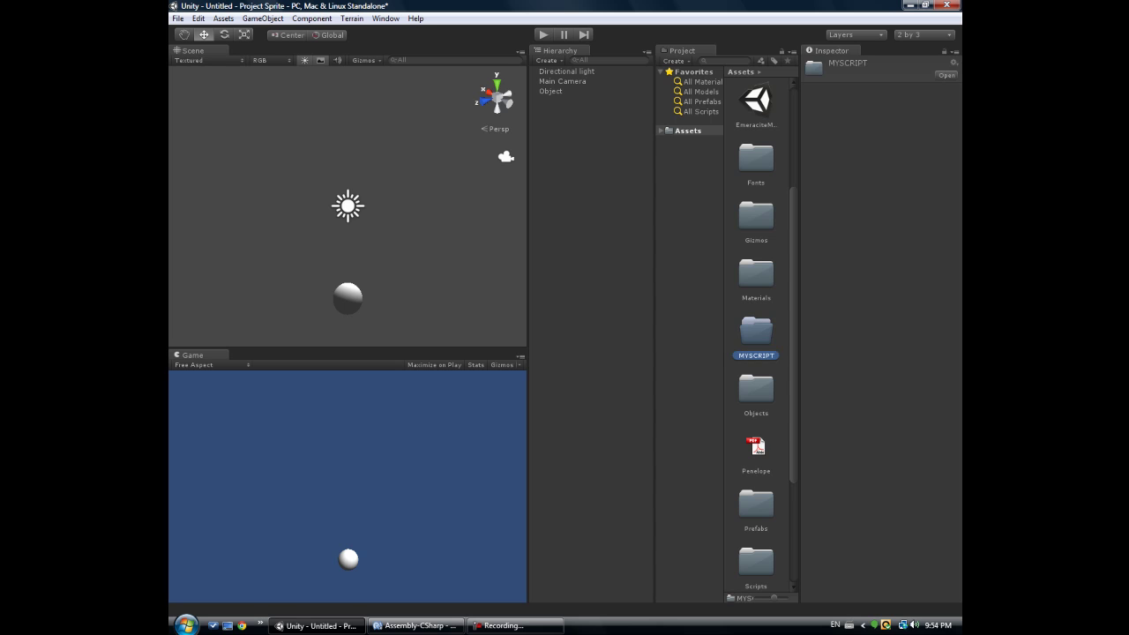
key("Return")
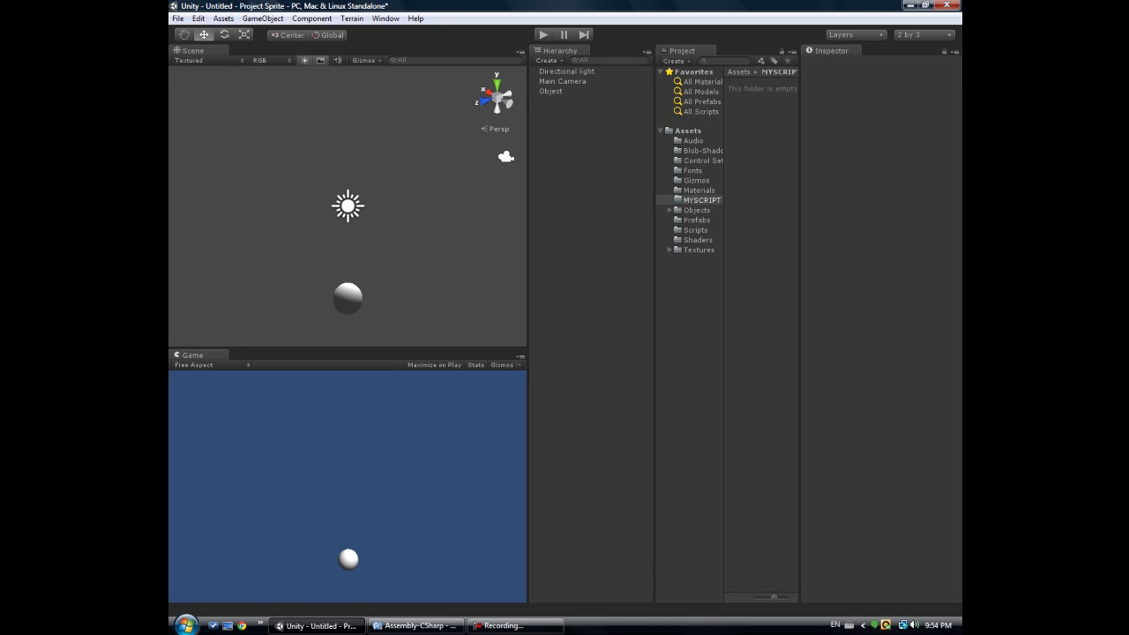
Step: Create a C# script named Move in the MYSCRIPT folder
right_click(775, 141)
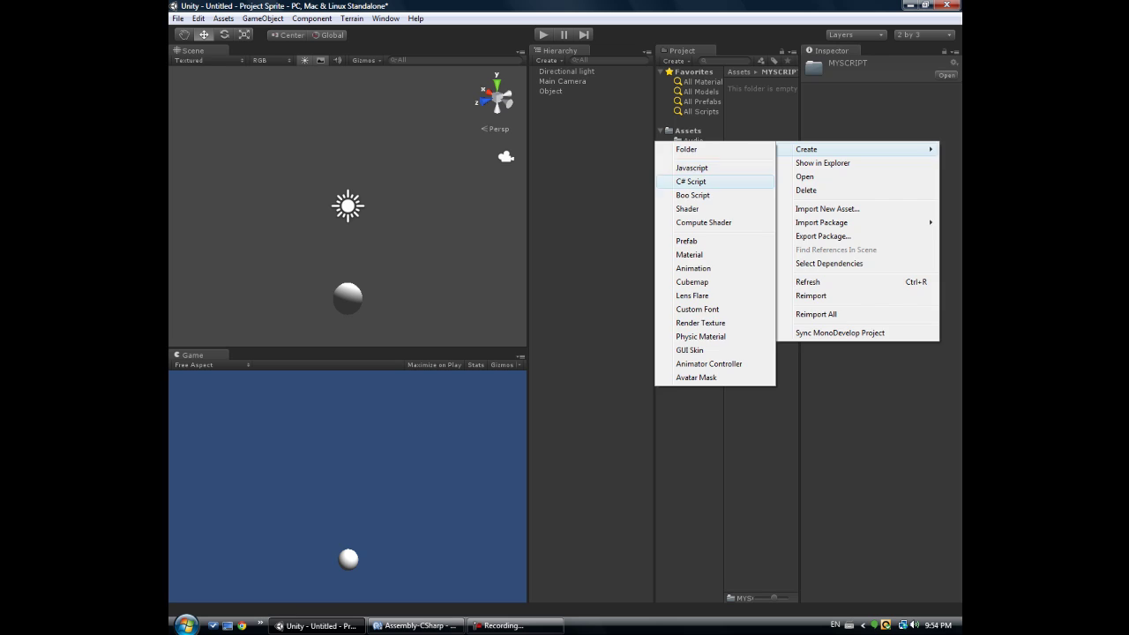
left_click(692, 176)
type("Mo")
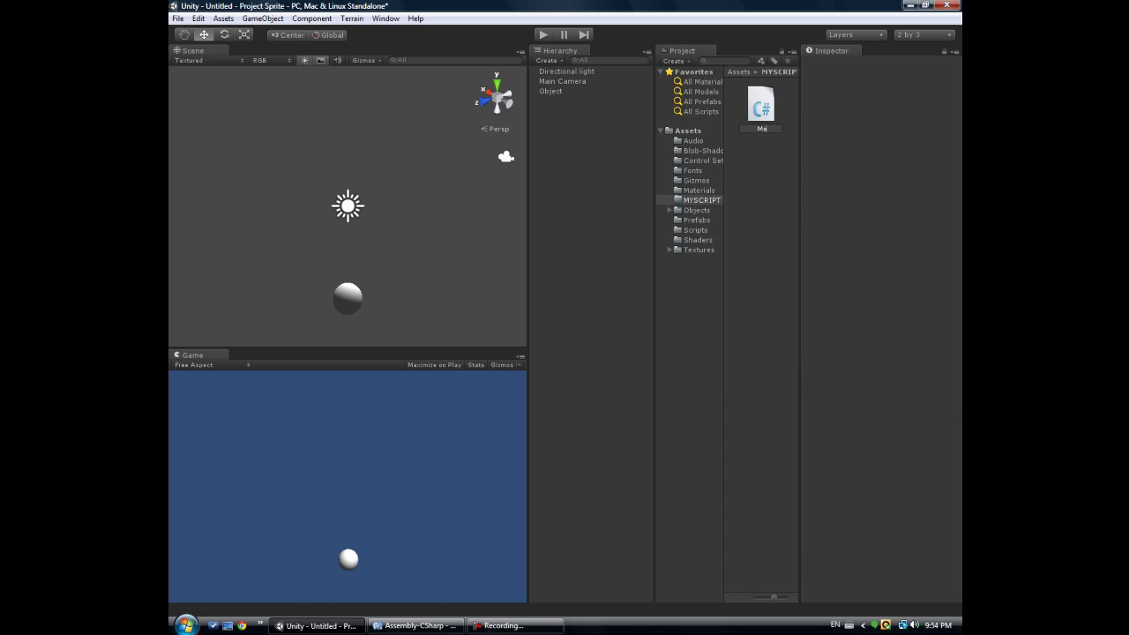
type("ve")
key("Return")
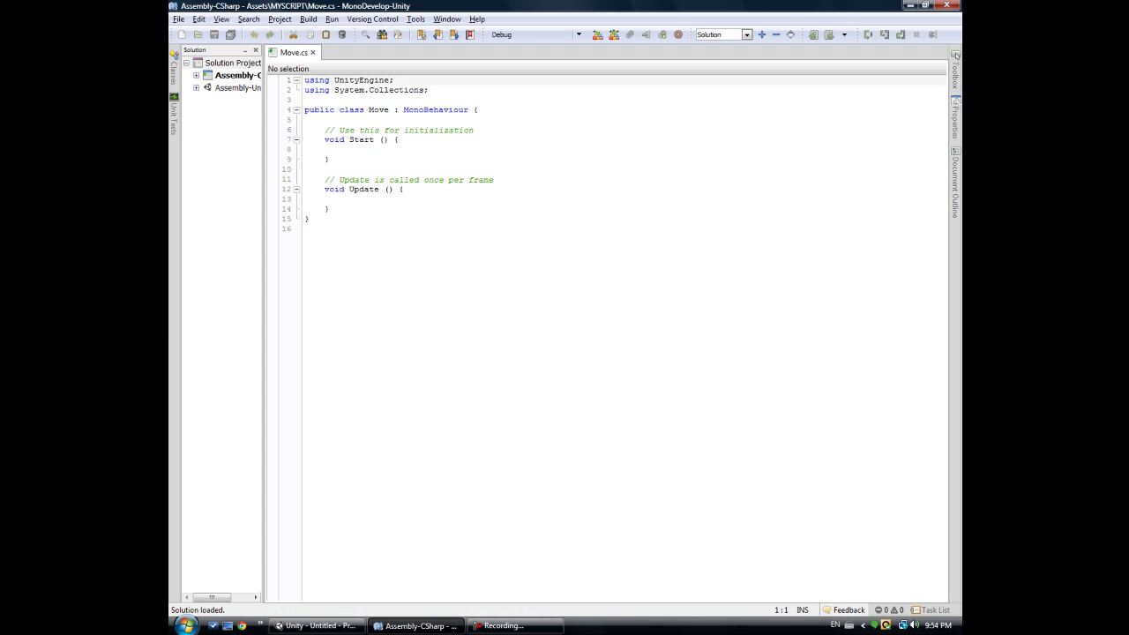
Step: In Update, begin the statement 'transform.position += new Vector3(Input.' using autocompletion
left_click(326, 198)
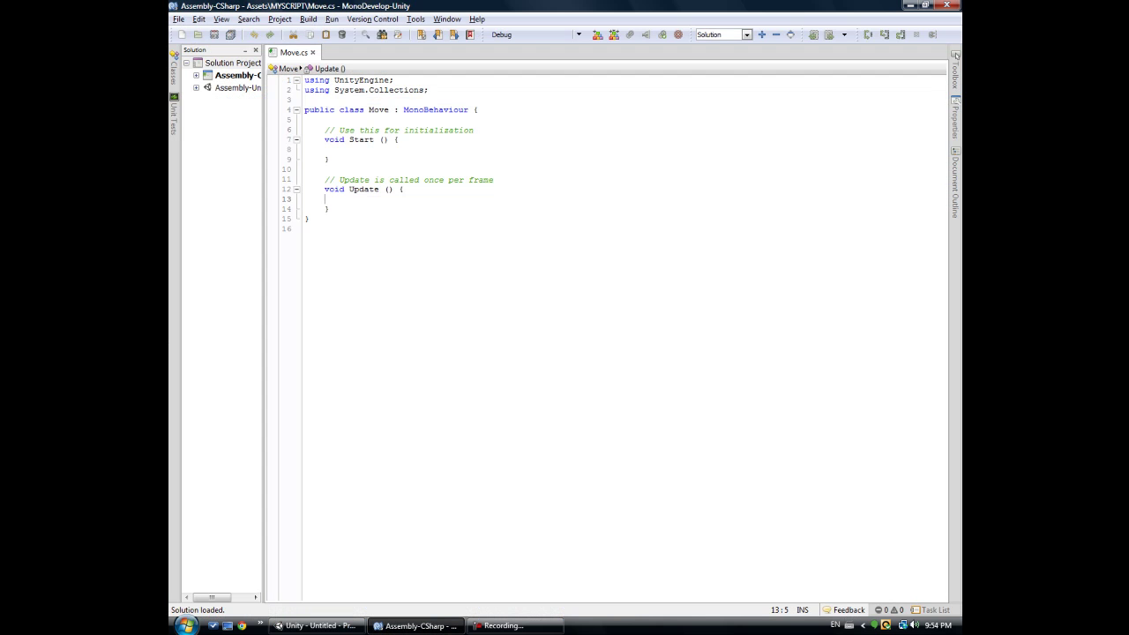
key("Return")
key("Return")
key("Up")
key("Up")
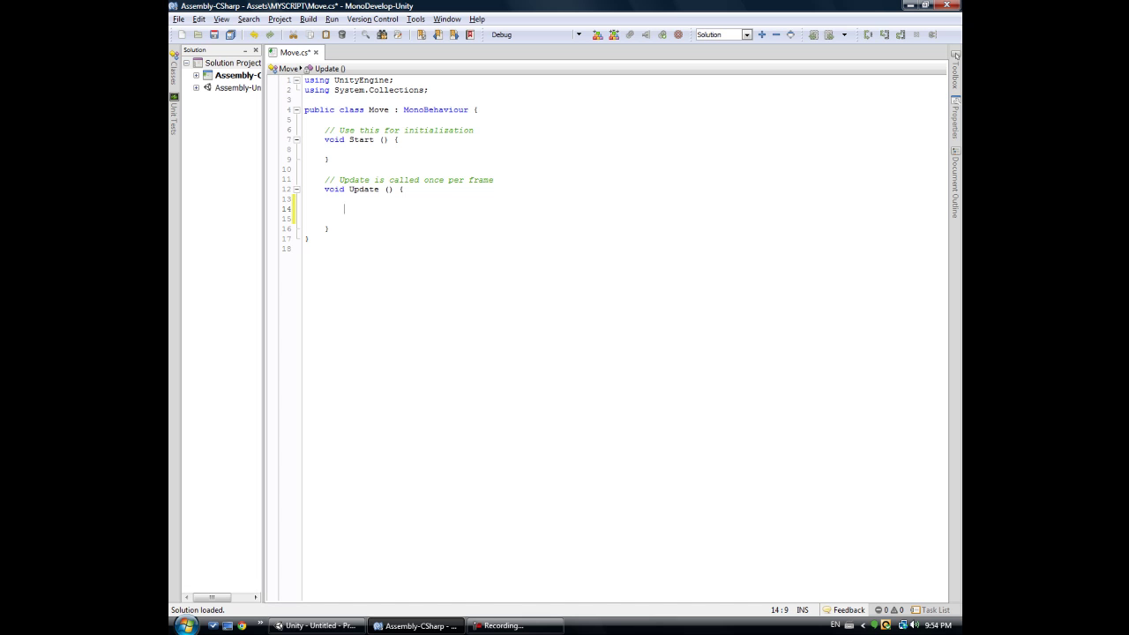
type("rt")
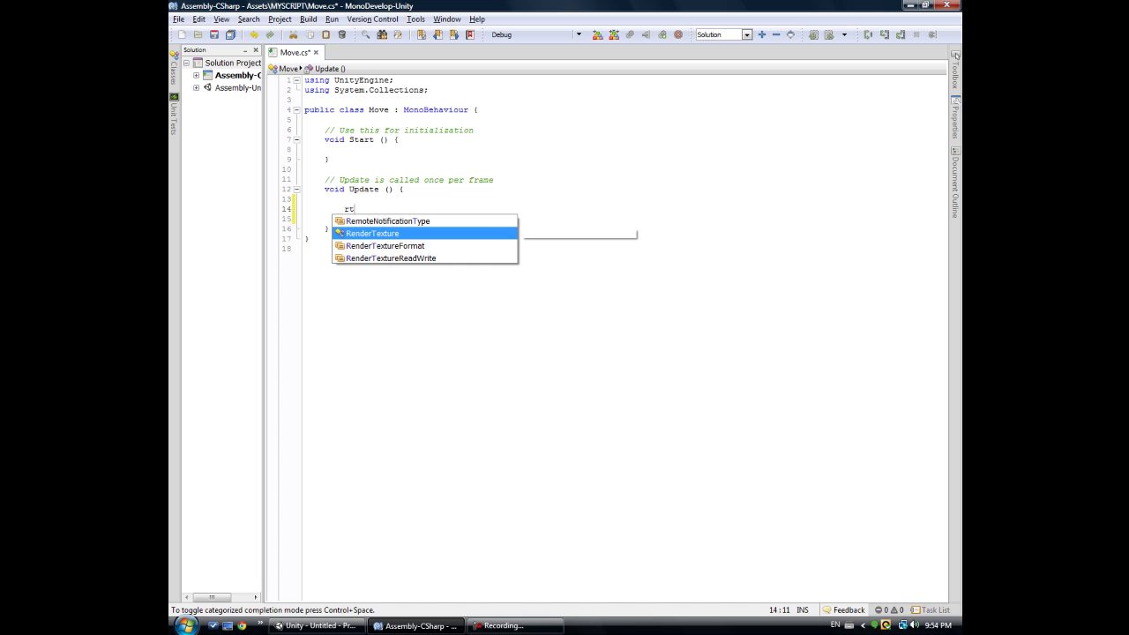
type("ra")
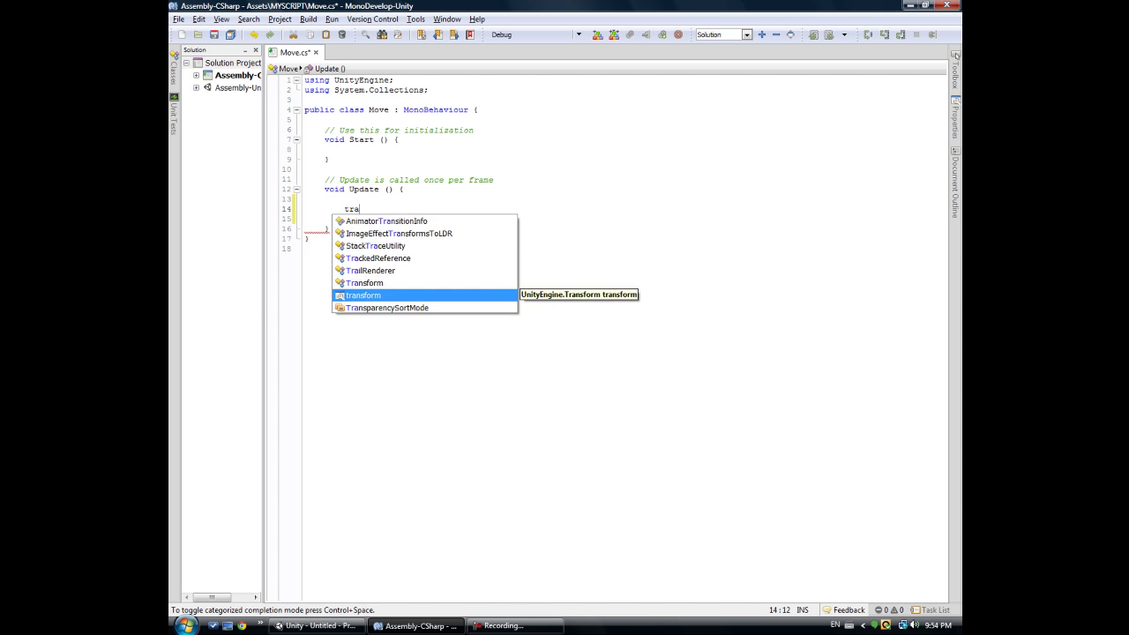
key("Return")
type(".po")
key("Return")
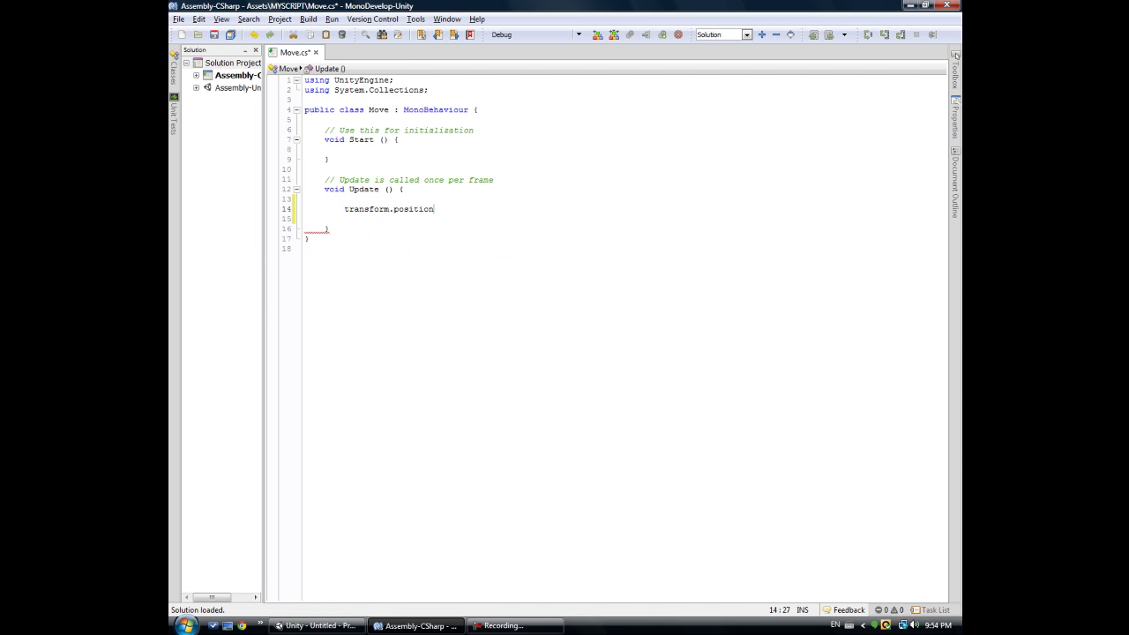
type(" += ")
type("new V")
key("Return")
type("(I")
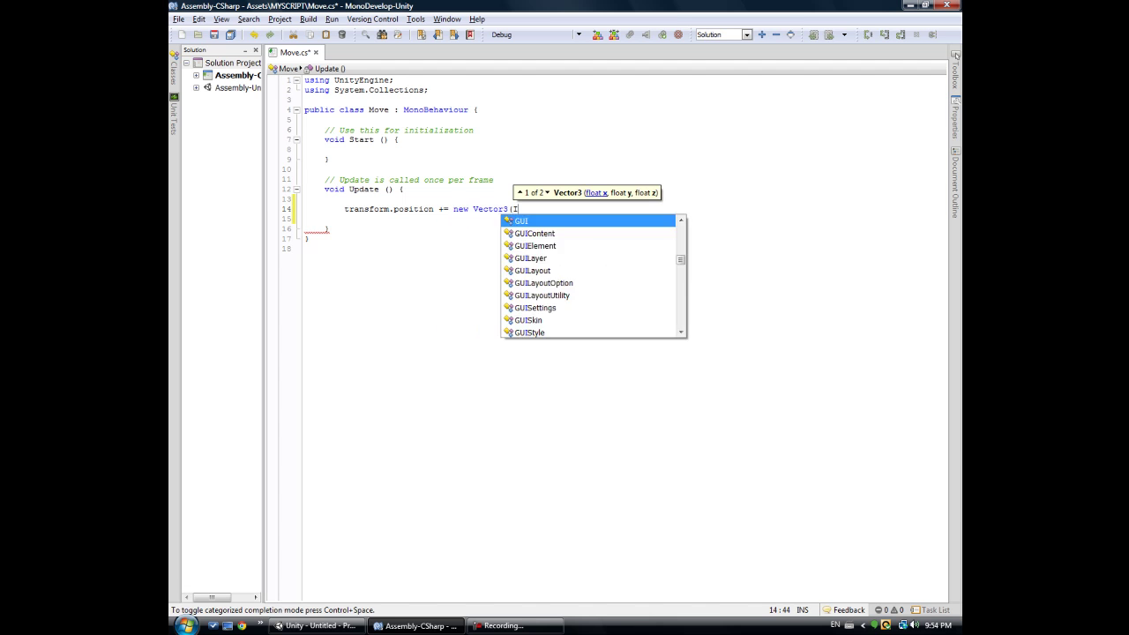
type("npu")
key("Return")
type(".")
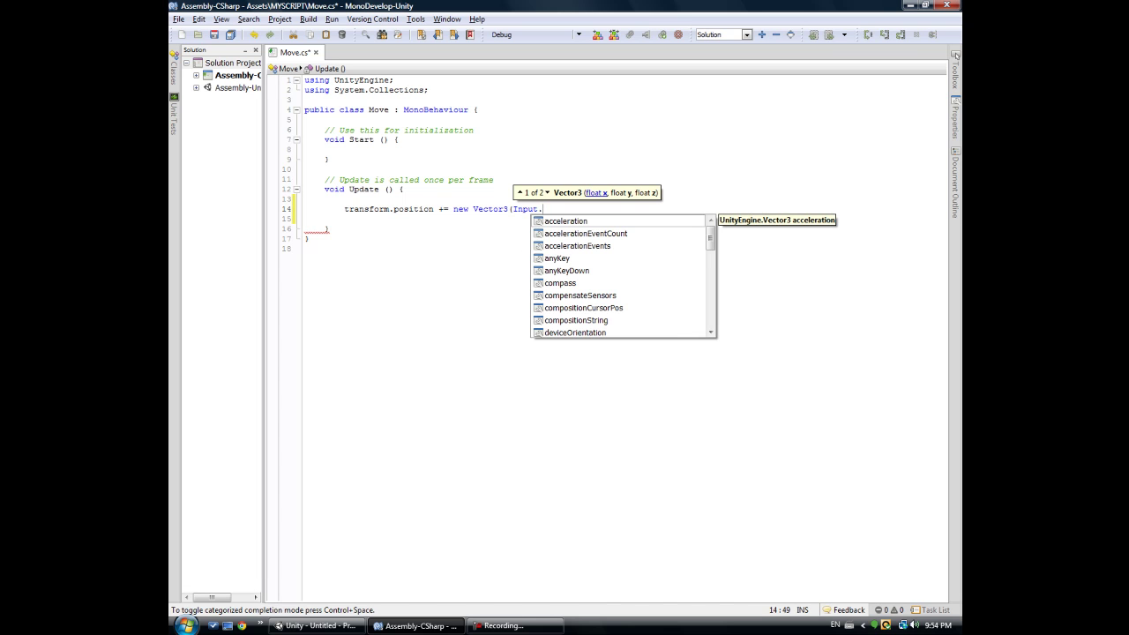
Step: Finish it as Input.GetAxis("Horizontal"),0,0); and save Move.cs
scroll(623, 276, "down", 3)
scroll(623, 276, "down", 3)
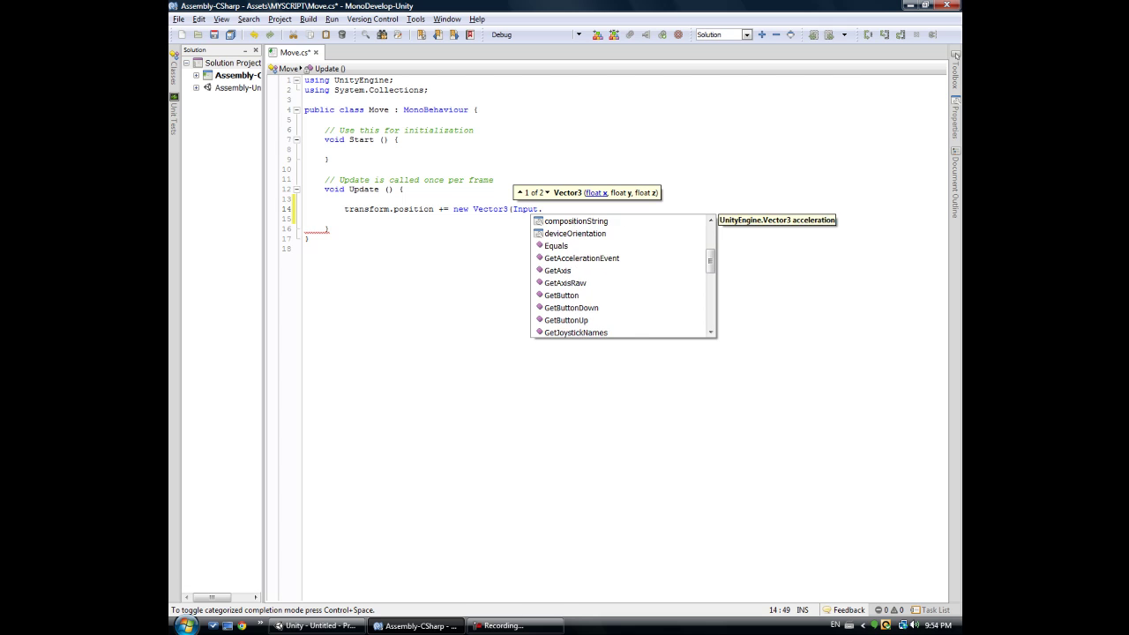
key("Escape")
type("GetAxis")
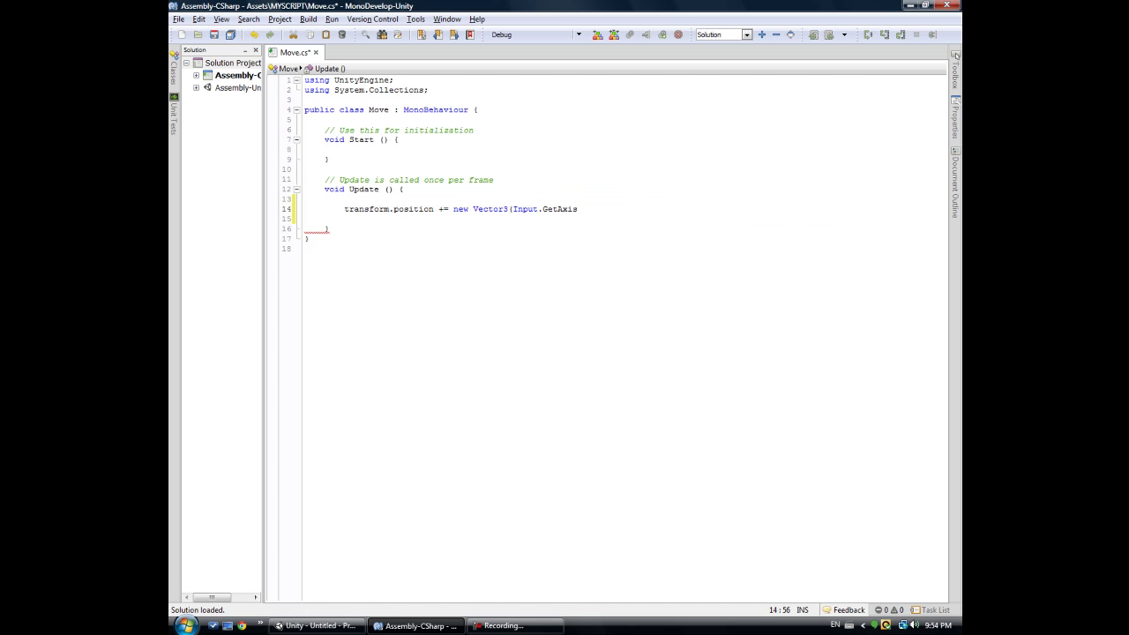
type("(")
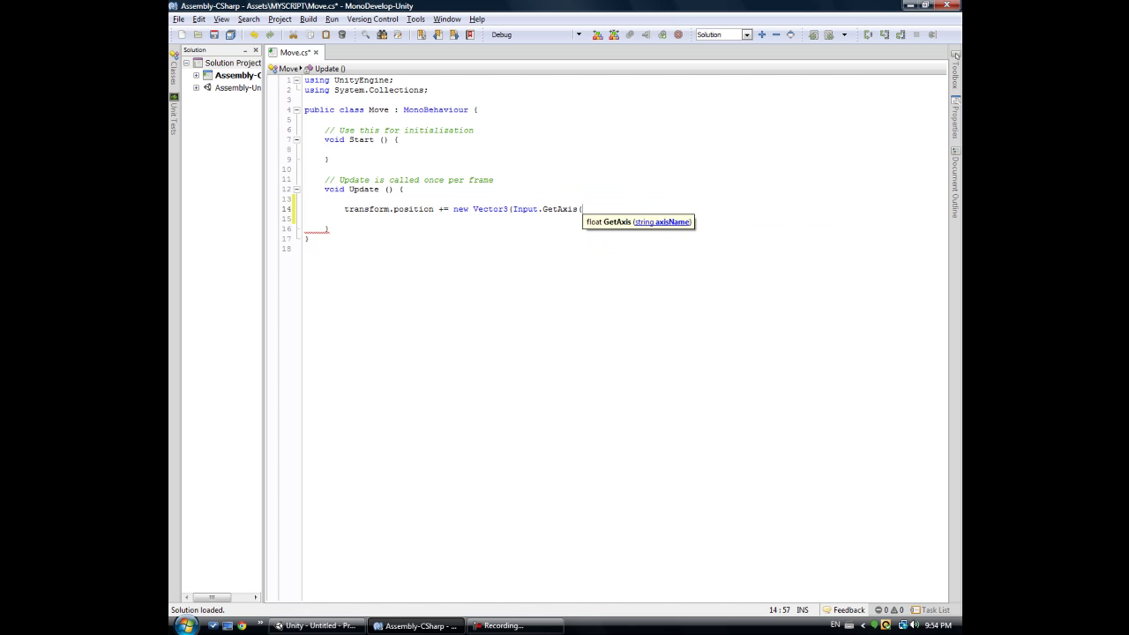
type(")")
type("\"")
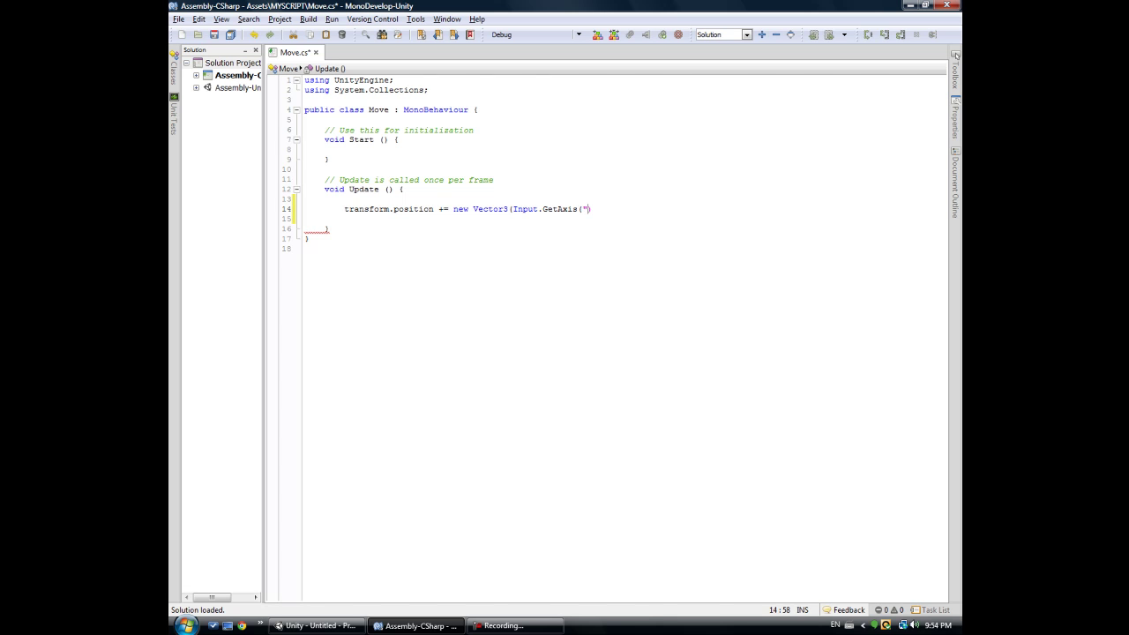
type("H")
type("orizont")
type("al")
left_click_drag(587, 209, 639, 210)
left_click(330, 229)
key("Up")
key("Up")
key("End")
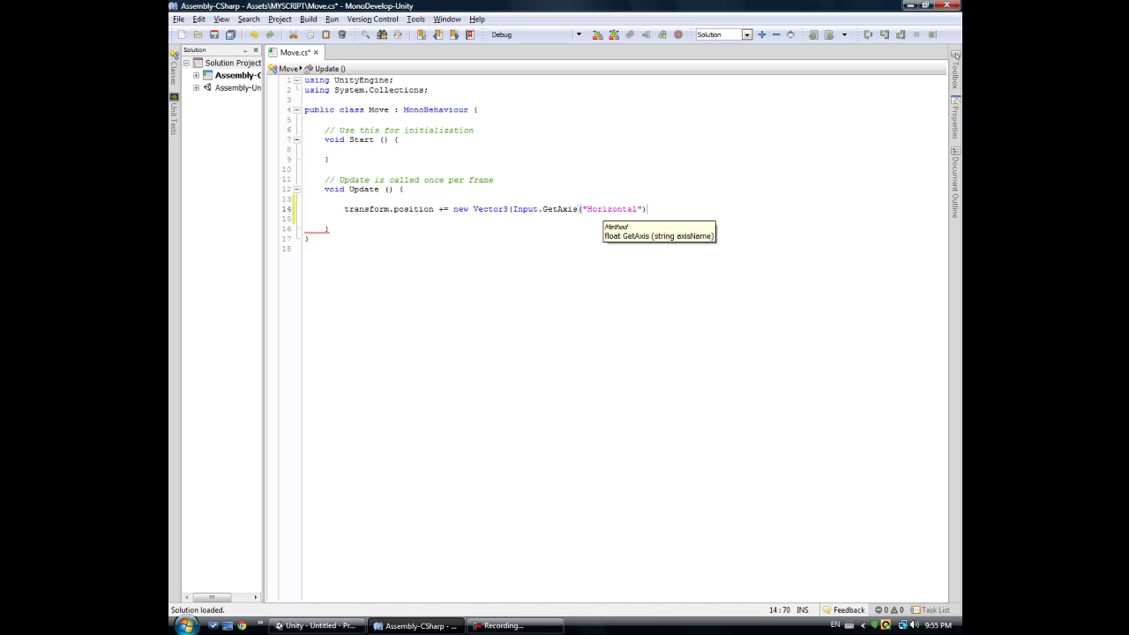
type(",0,0")
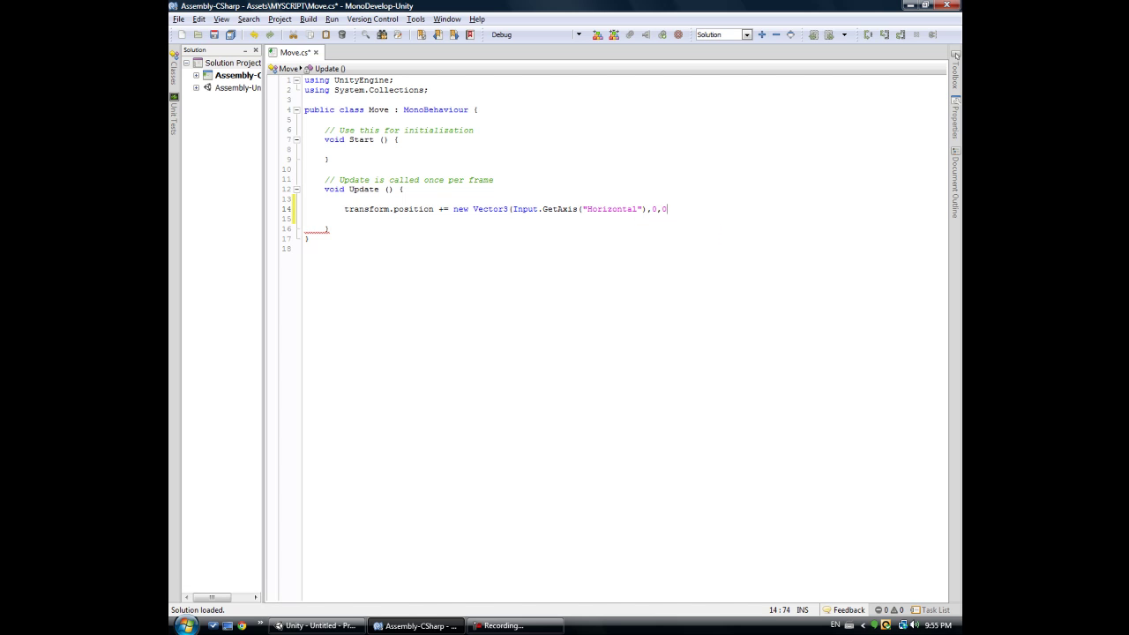
type(")")
type(";")
key("Down")
key("ctrl+s")
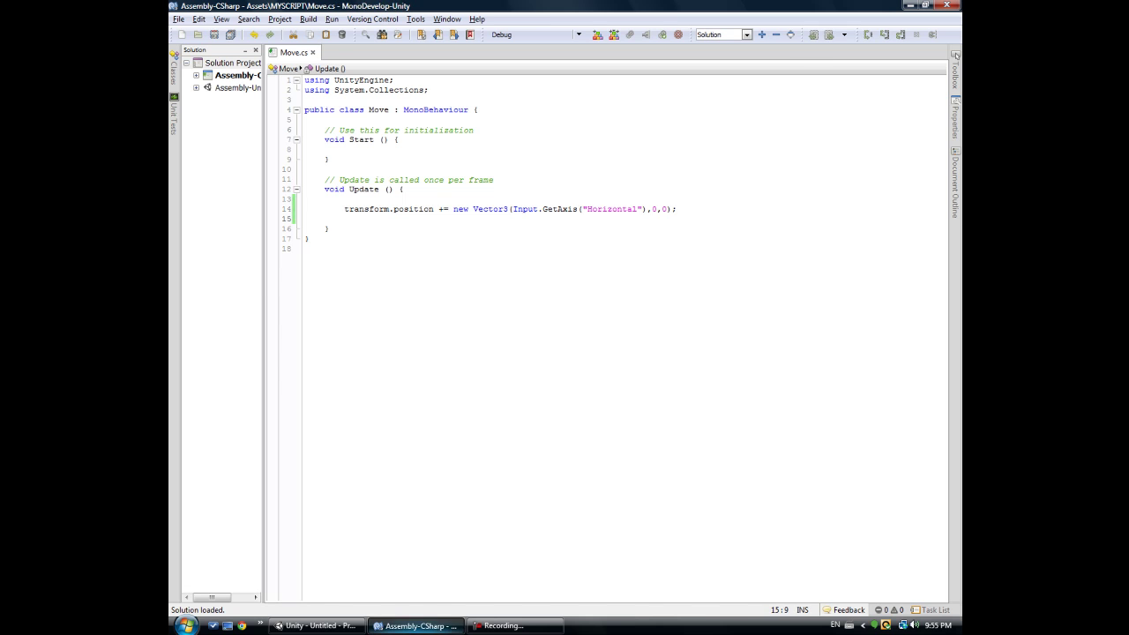
Step: Return to Unity and do a quick play run before attaching the script
left_click(316, 625)
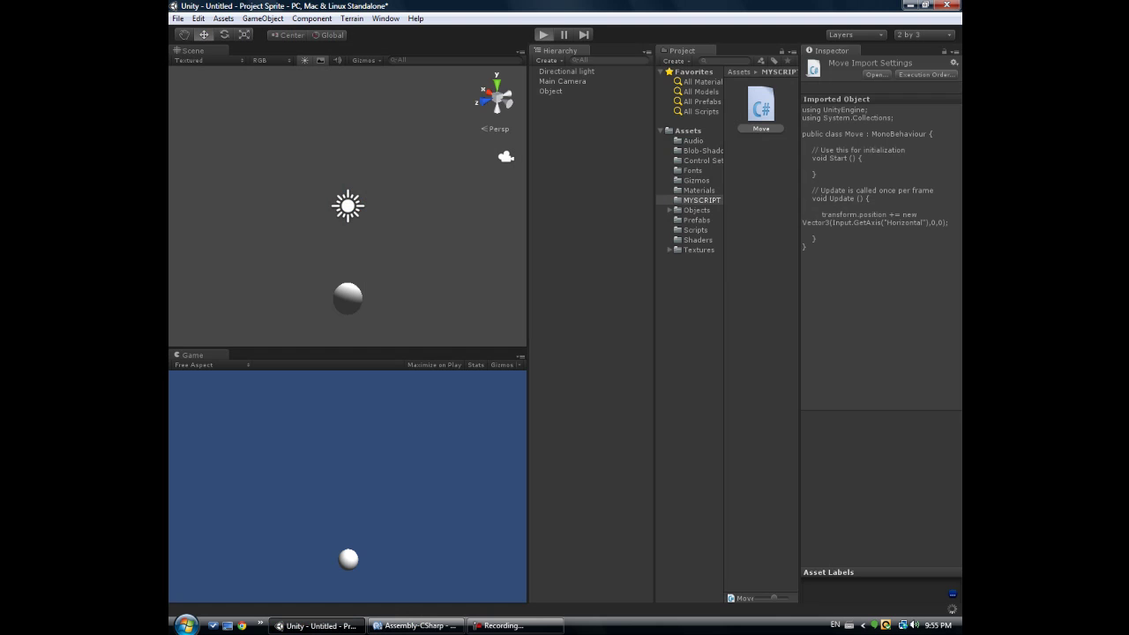
key("ctrl+p")
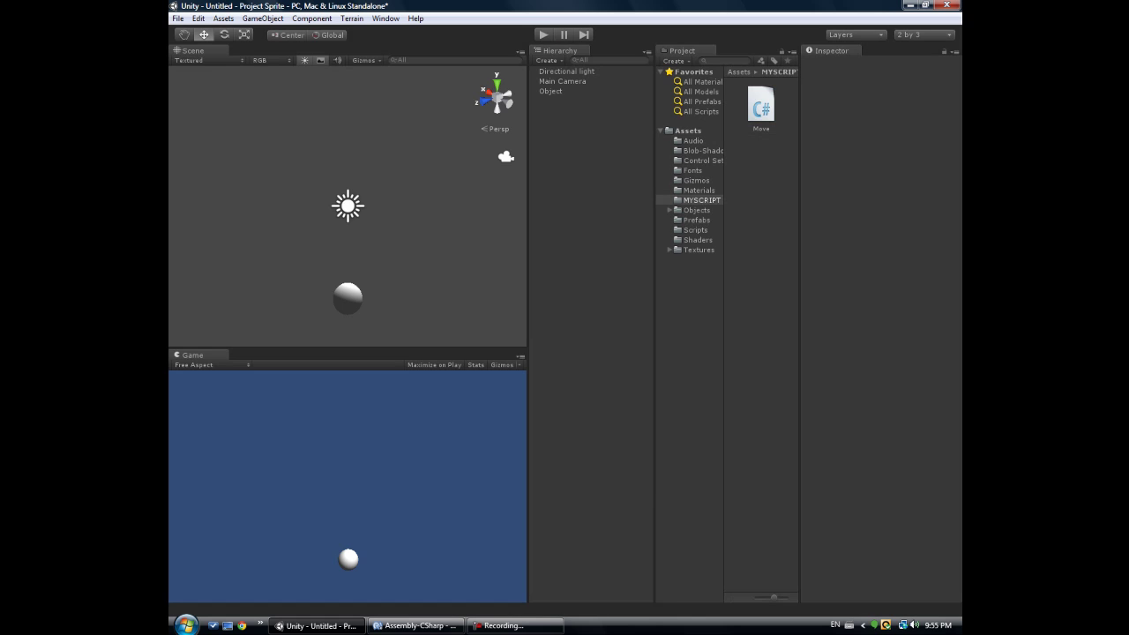
key("ctrl+p")
Step: Attach Move to Object and play-test steering it left and right
left_click_drag(761, 106, 565, 91)
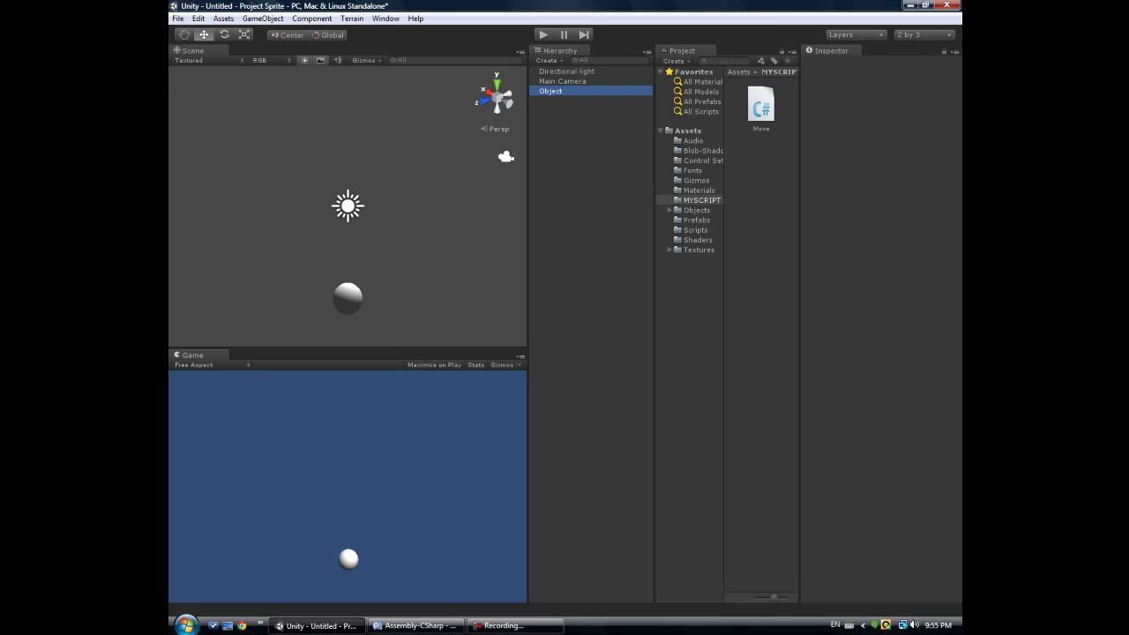
key("ctrl+p")
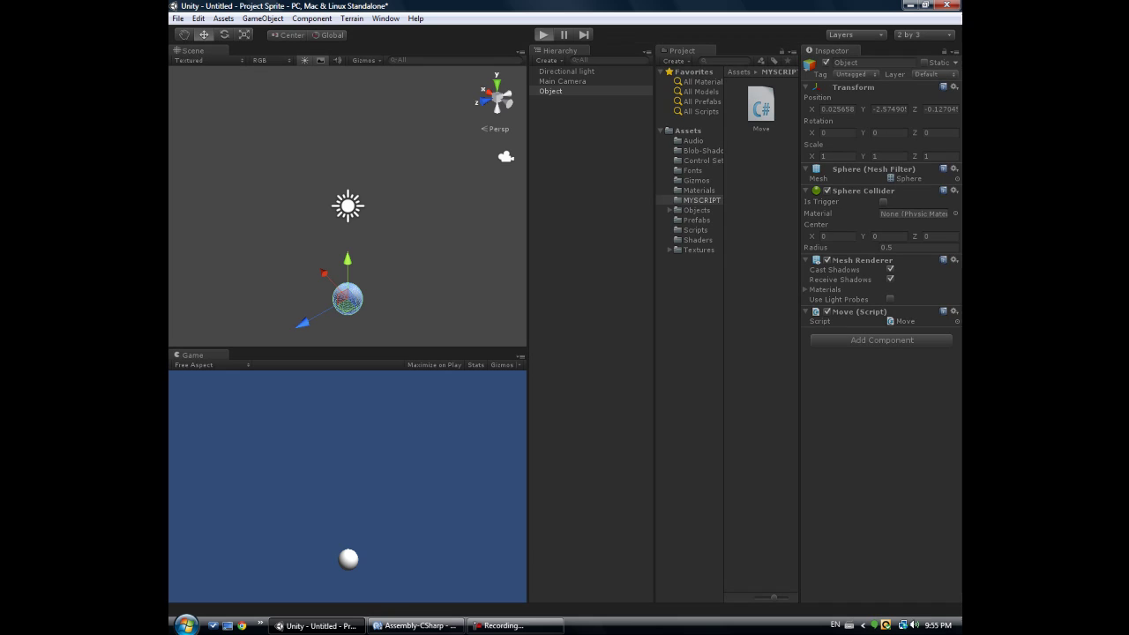
key("Left")
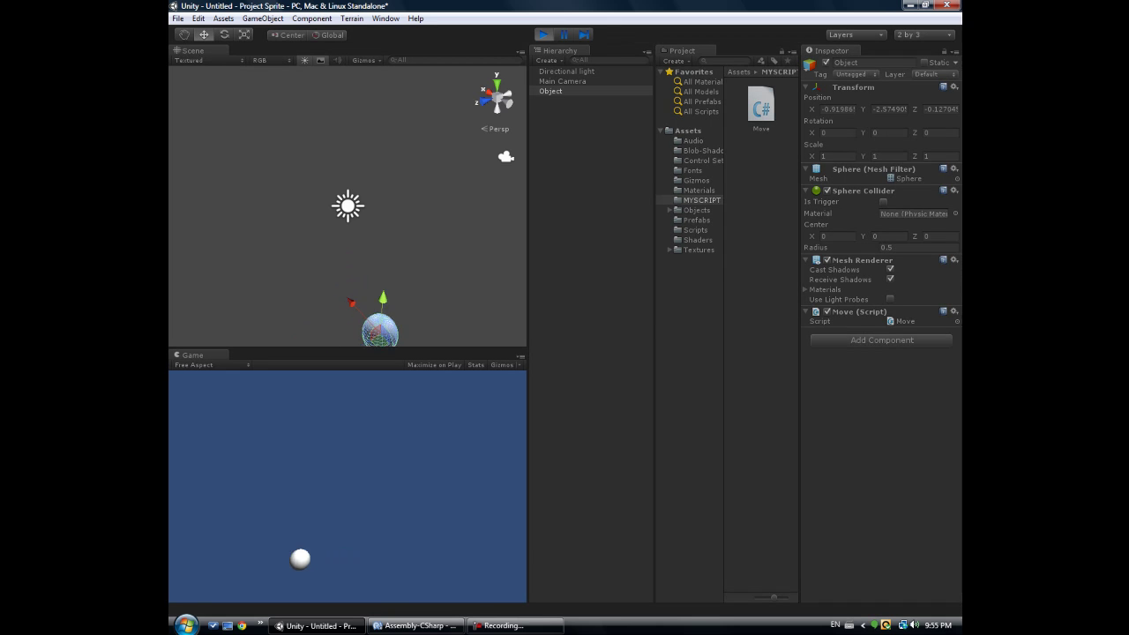
key("Right")
key("Left")
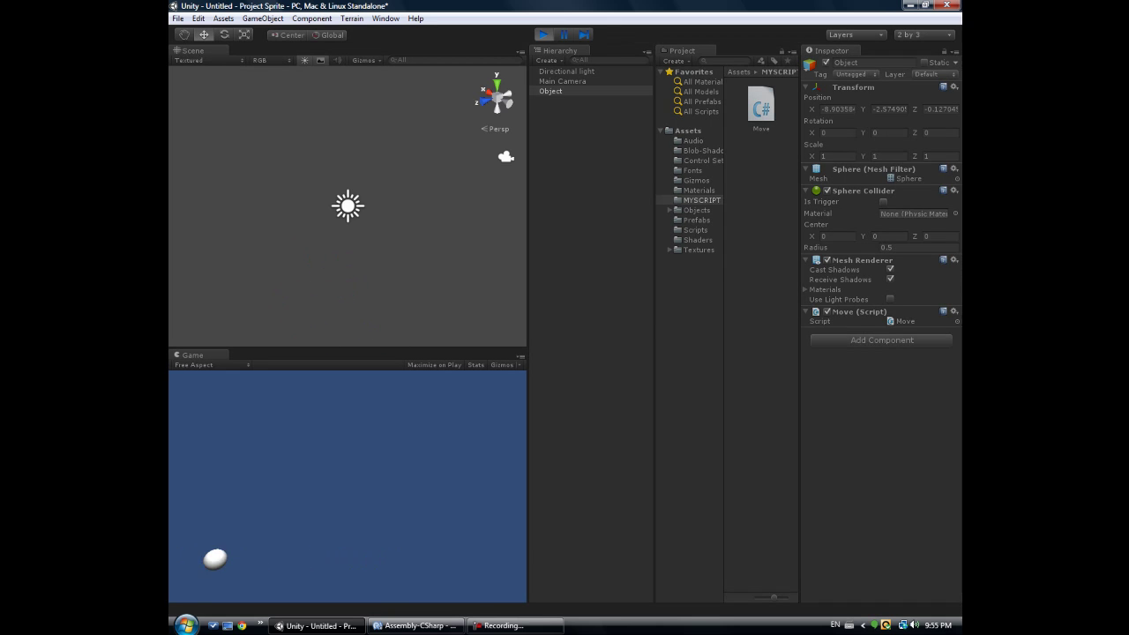
key("Right")
key("Left")
key("Left")
key("Right")
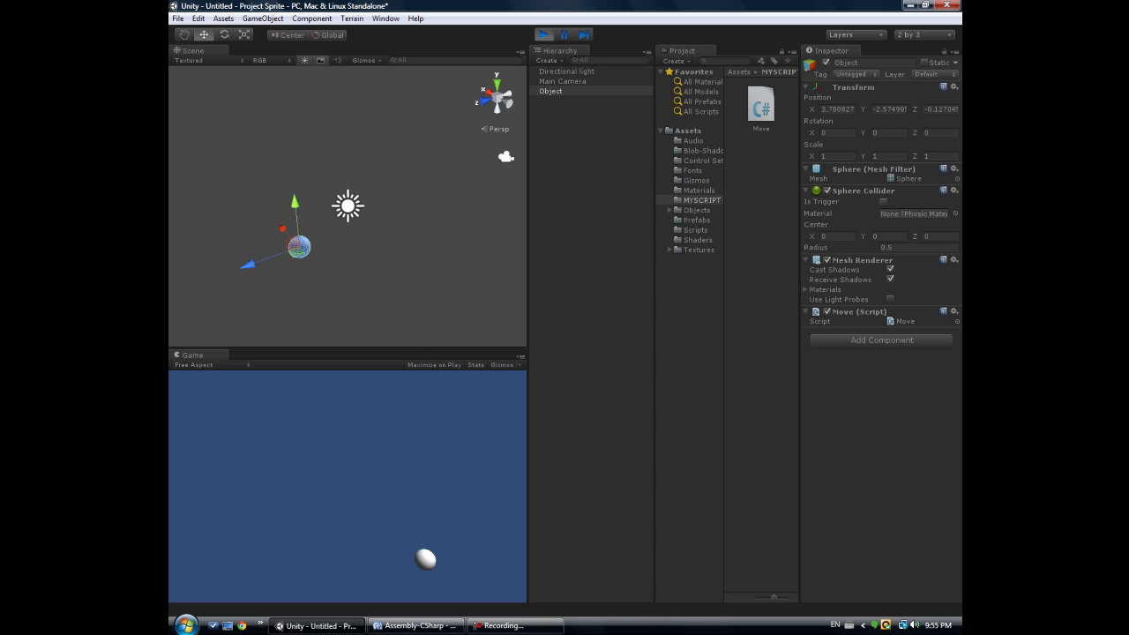
key("Left")
key("ctrl+p")
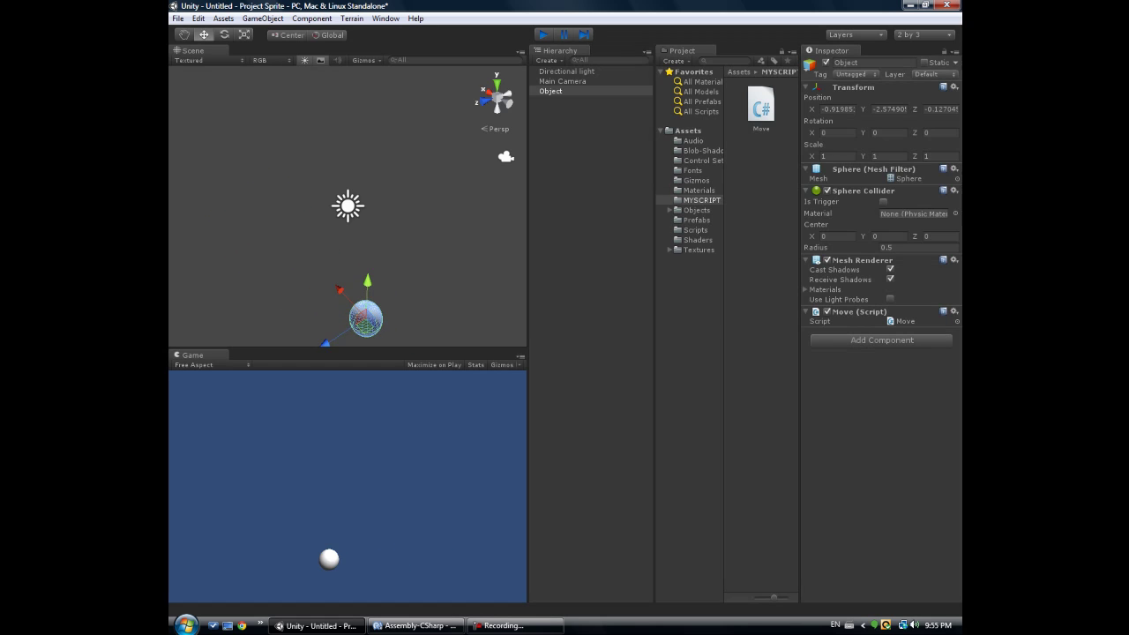
Step: Declare 'public float speed;' under the Move class line
key("alt+Tab")
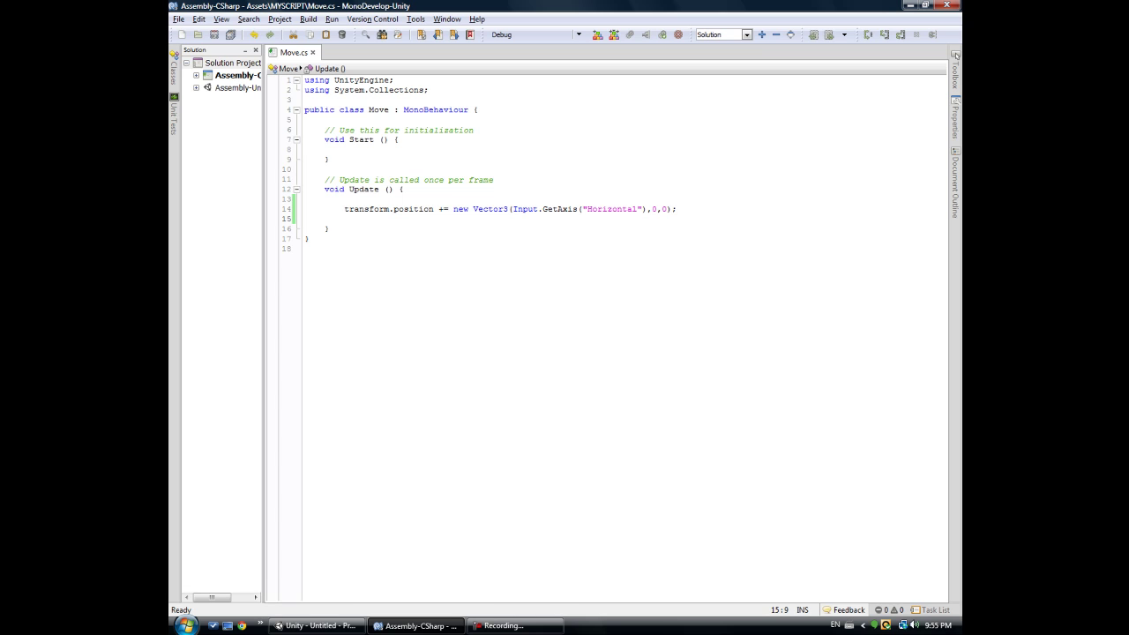
key("Up")
key("End")
key("Left")
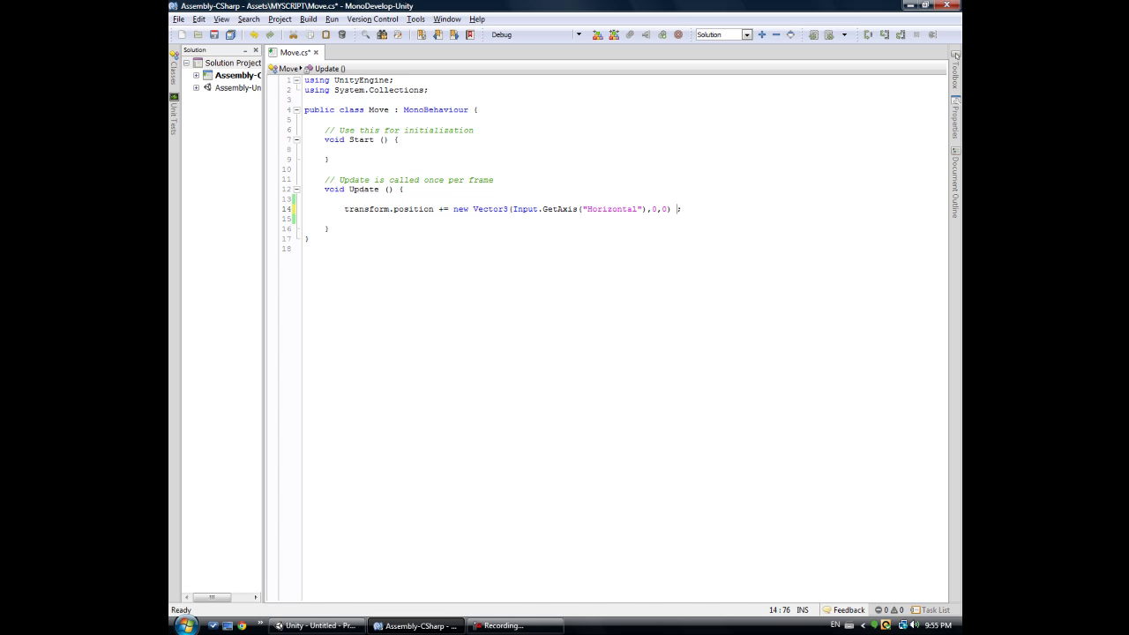
key("Up")
key("Up")
key("Up")
key("Return")
key("Return")
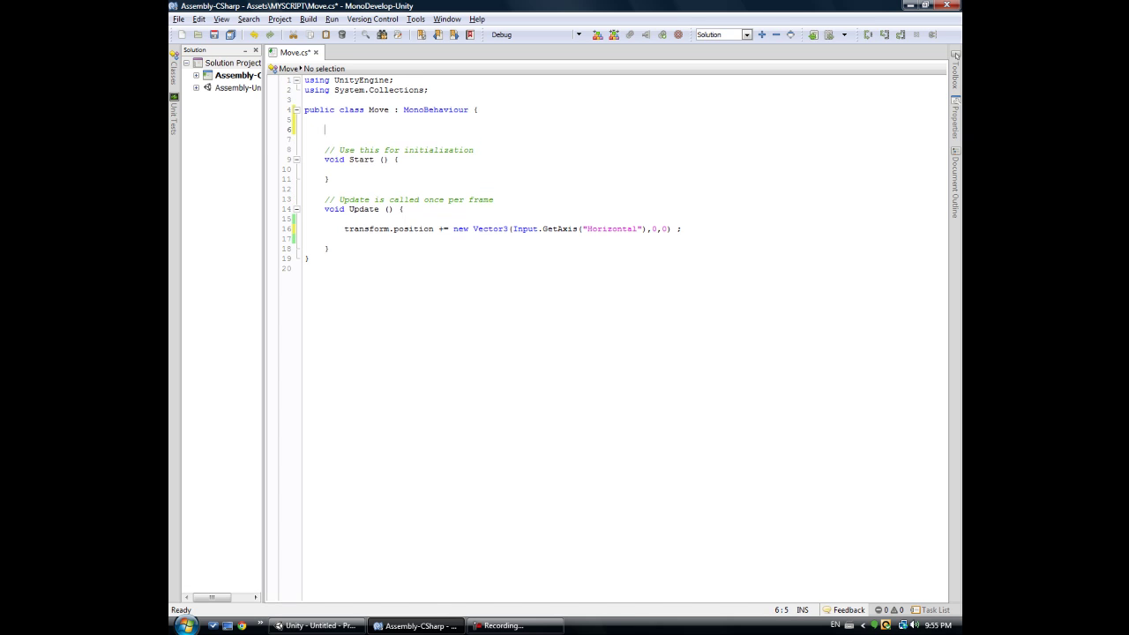
type("public int")
key("BackSpace")
key("BackSpace")
key("BackSpace")
type("float ")
type("spe")
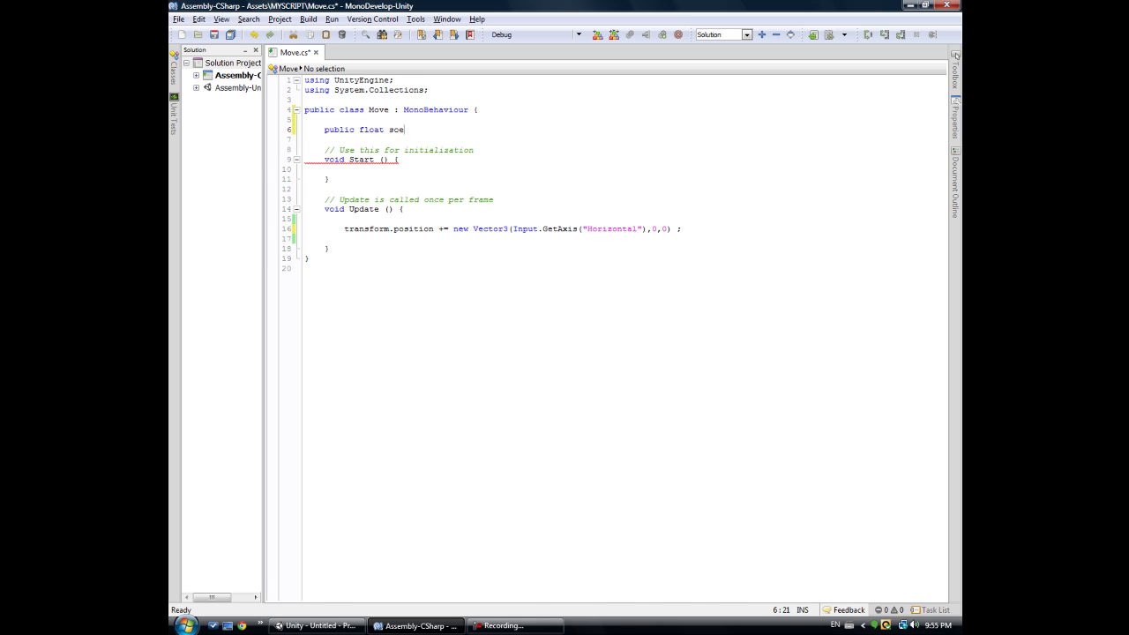
type("ed;")
Step: Append '*speed*Time.deltaTime' to the movement line and save the script
left_click(392, 209)
left_click(671, 228)
type("*s")
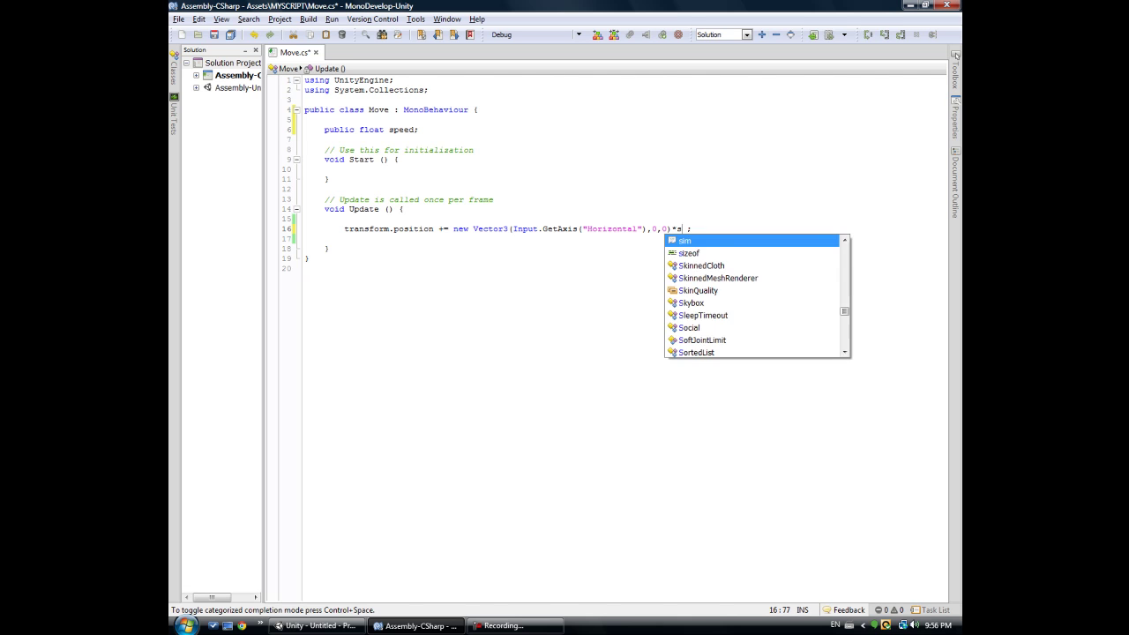
type("peed*")
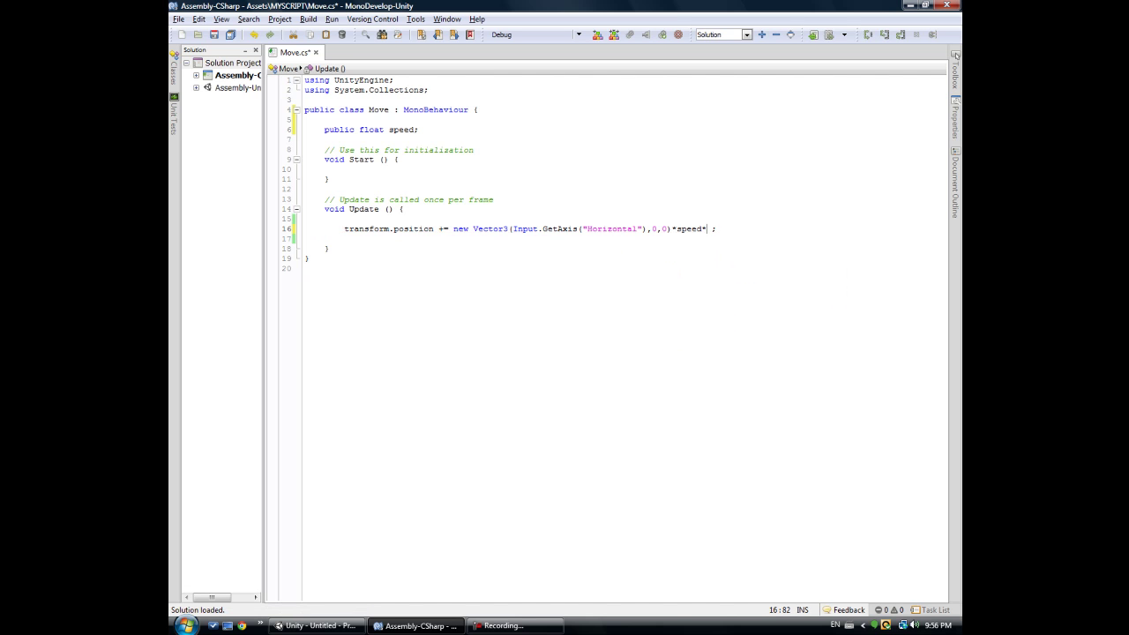
type("Tim")
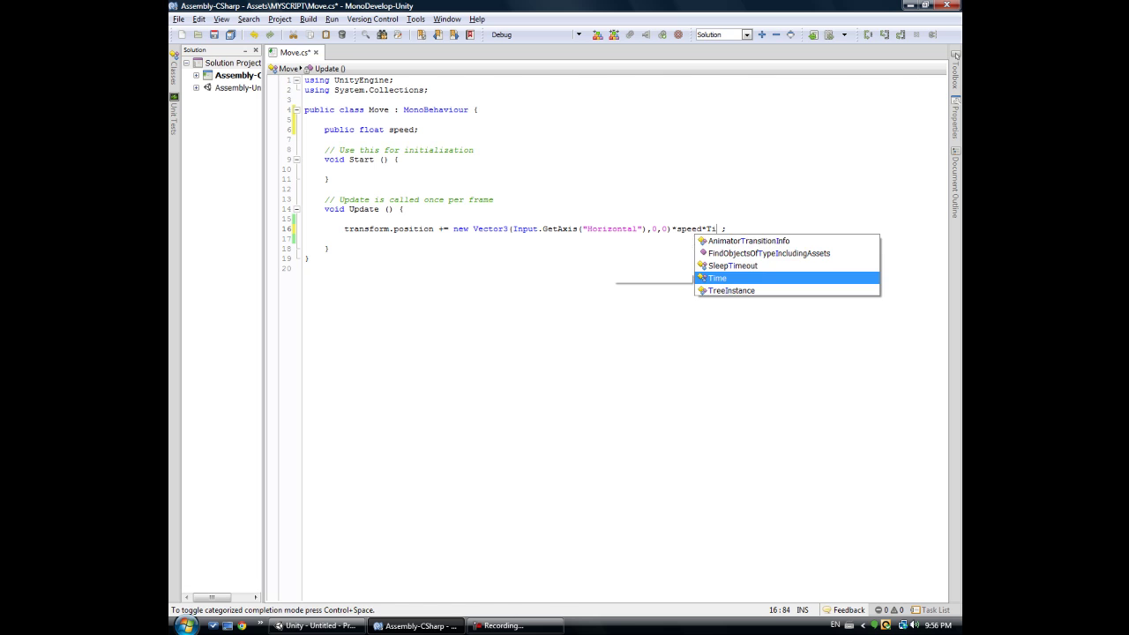
type("e.deltaTime")
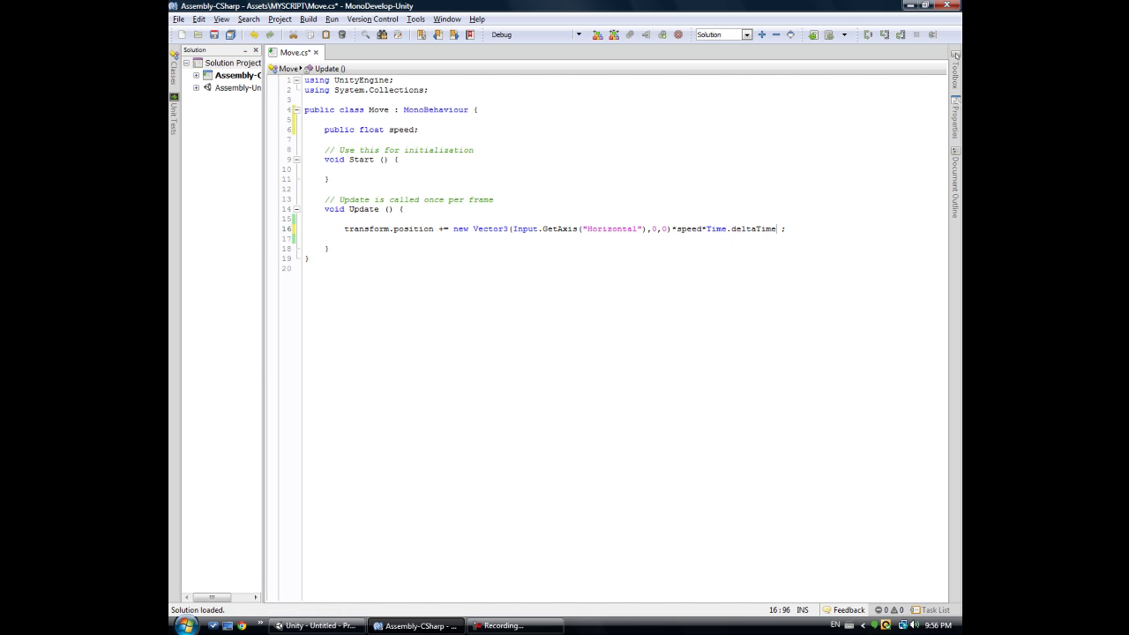
key("ctrl+s")
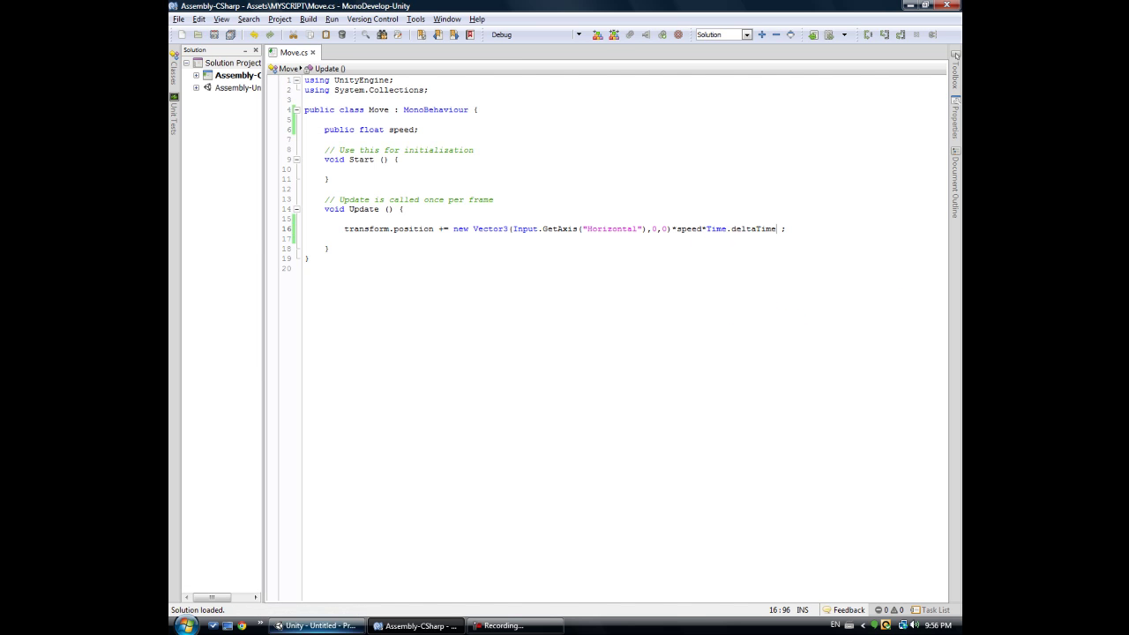
Step: Select the sphere Object and set its Move Speed to 5
left_click(313, 626)
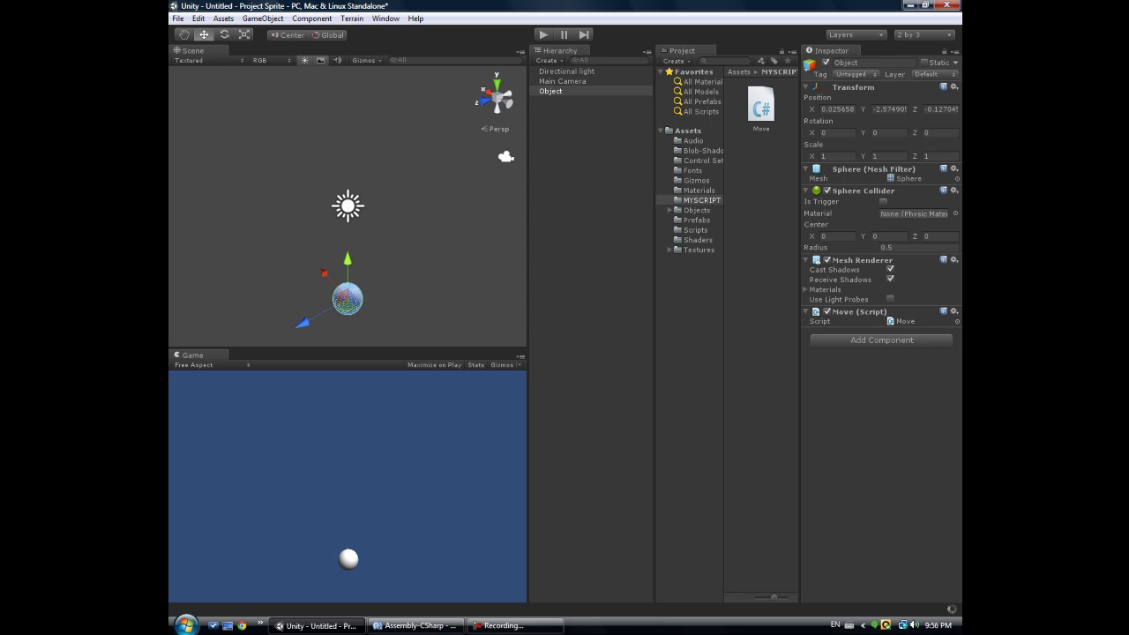
left_click(760, 107)
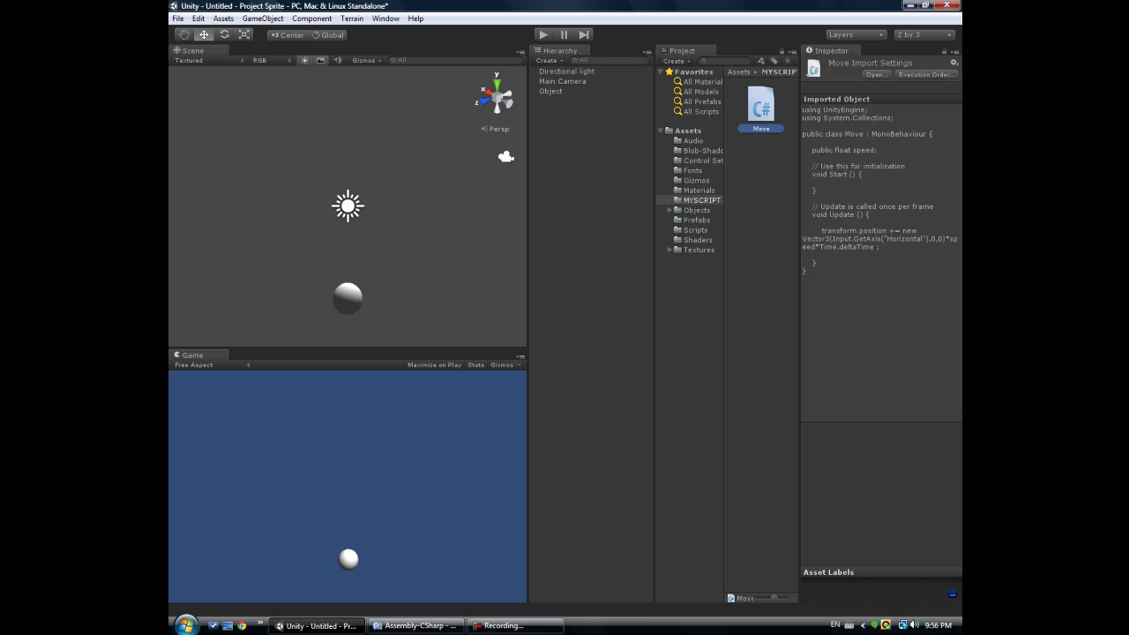
left_click(551, 91)
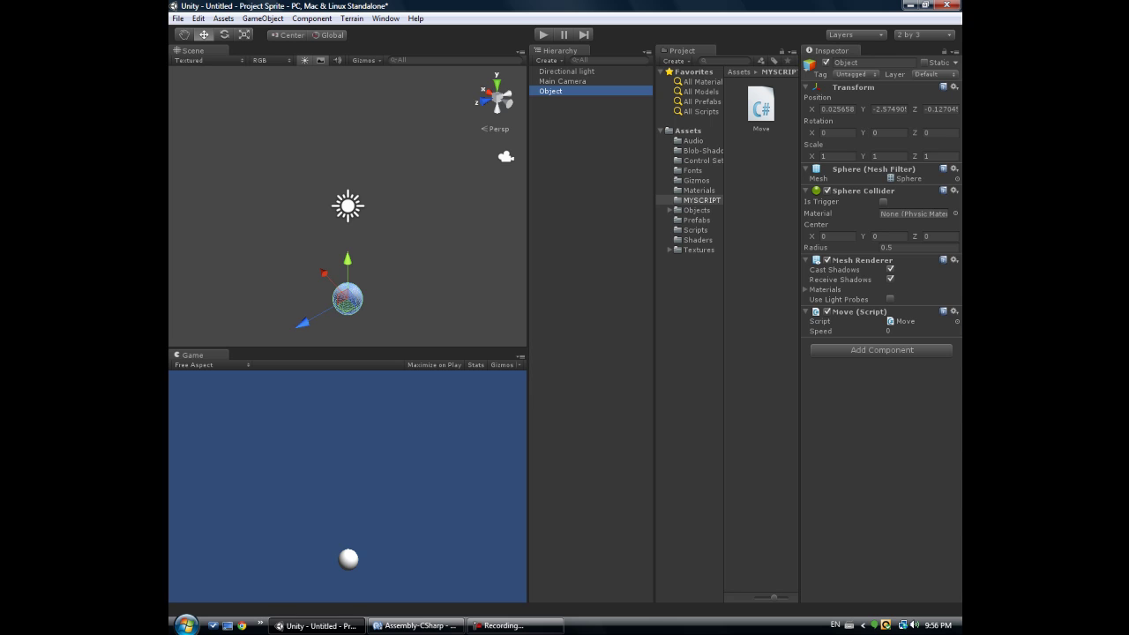
left_click(917, 331)
type("5")
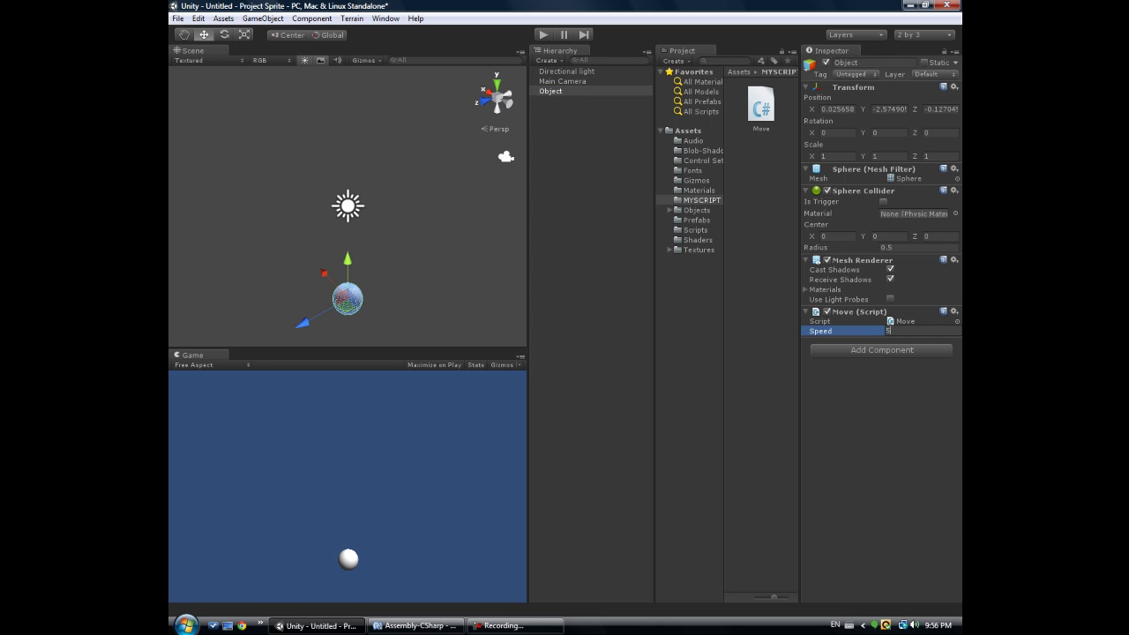
key("Return")
Step: Play-test, steering the sphere right and back left with arrow keys
key("ctrl+p")
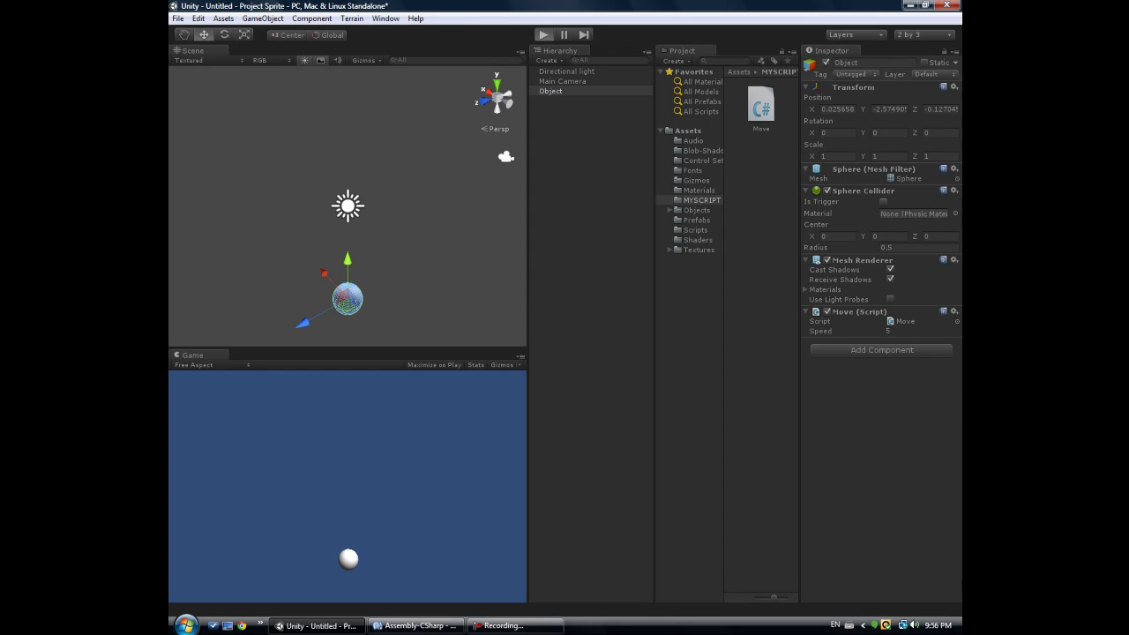
key("Right")
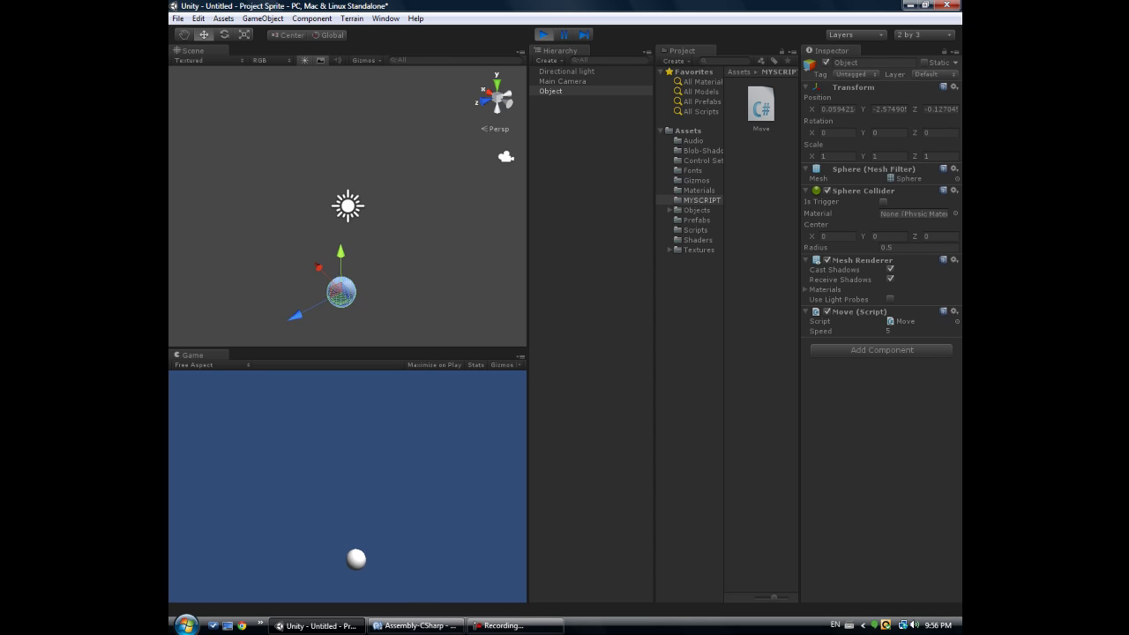
key("Left")
key("Left")
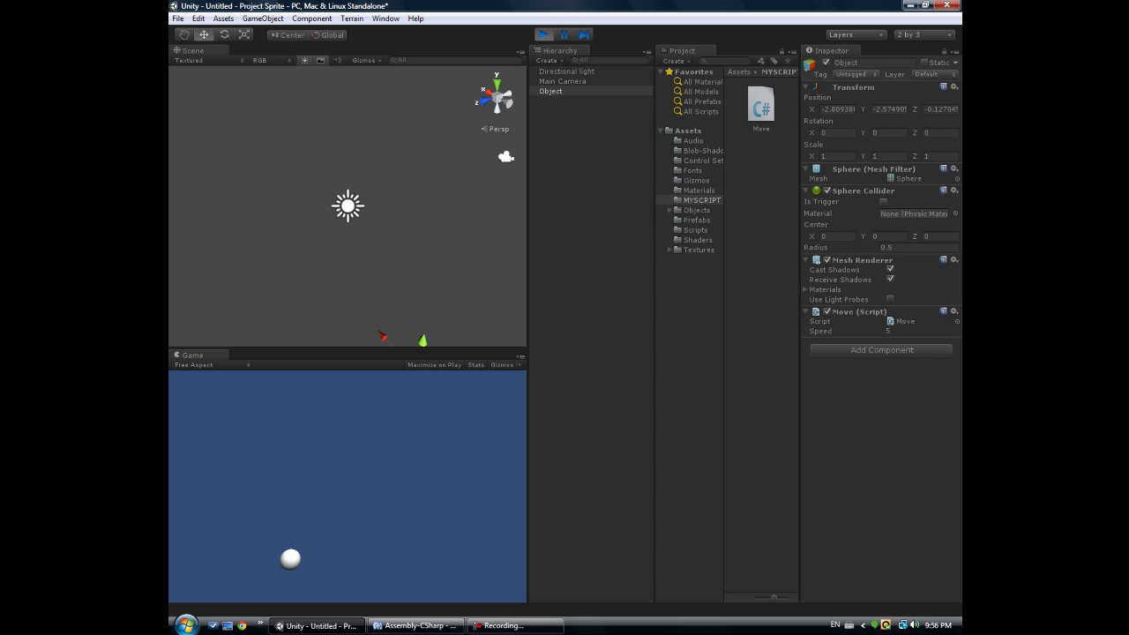
key("ctrl+p")
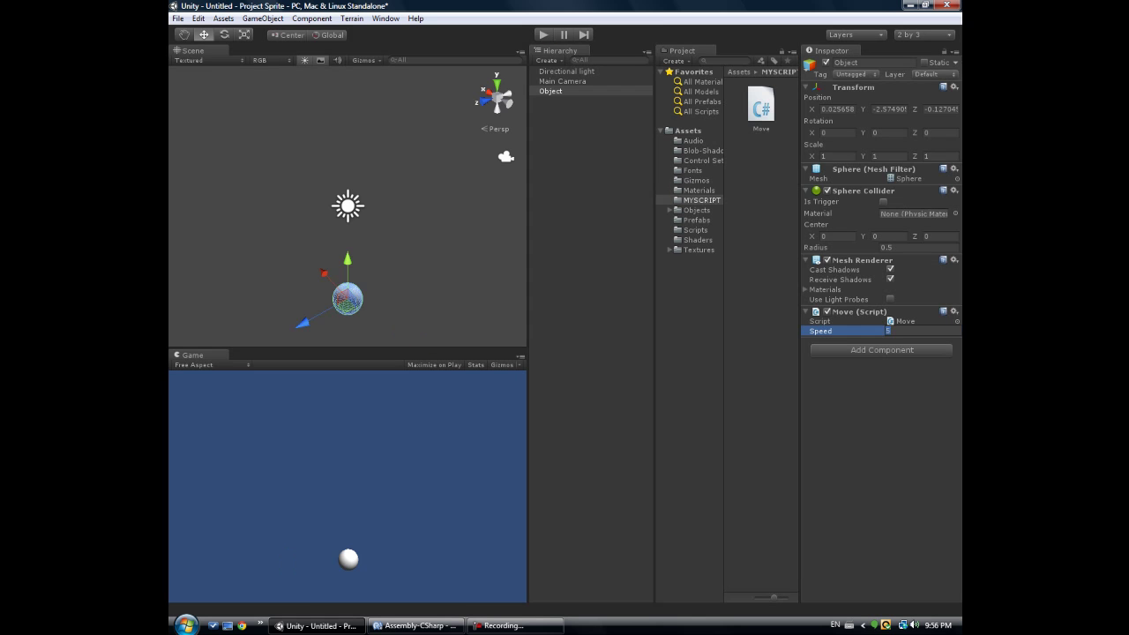
Step: Set Speed to 1000, then correct it to 100
type("1000")
key("Return")
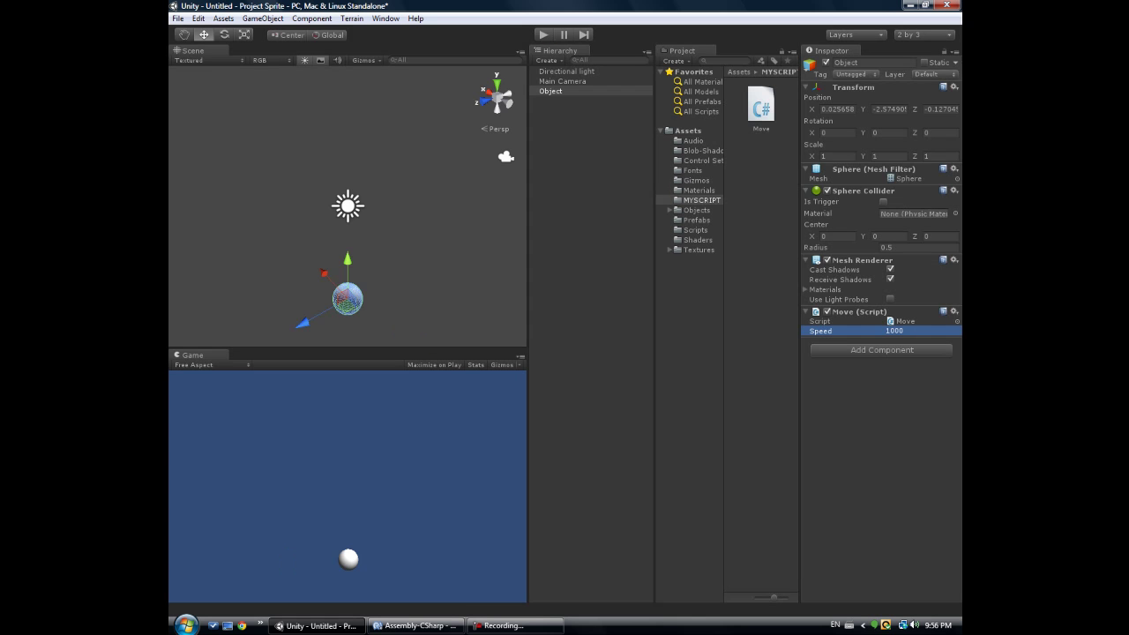
key("Return")
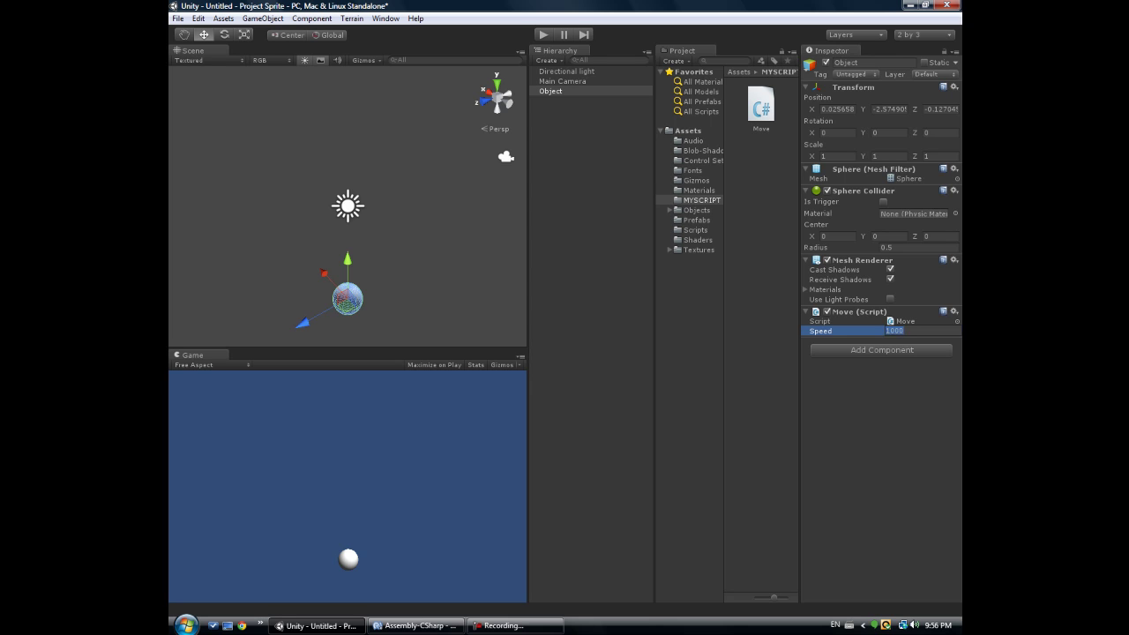
key("End")
key("BackSpace")
key("Return")
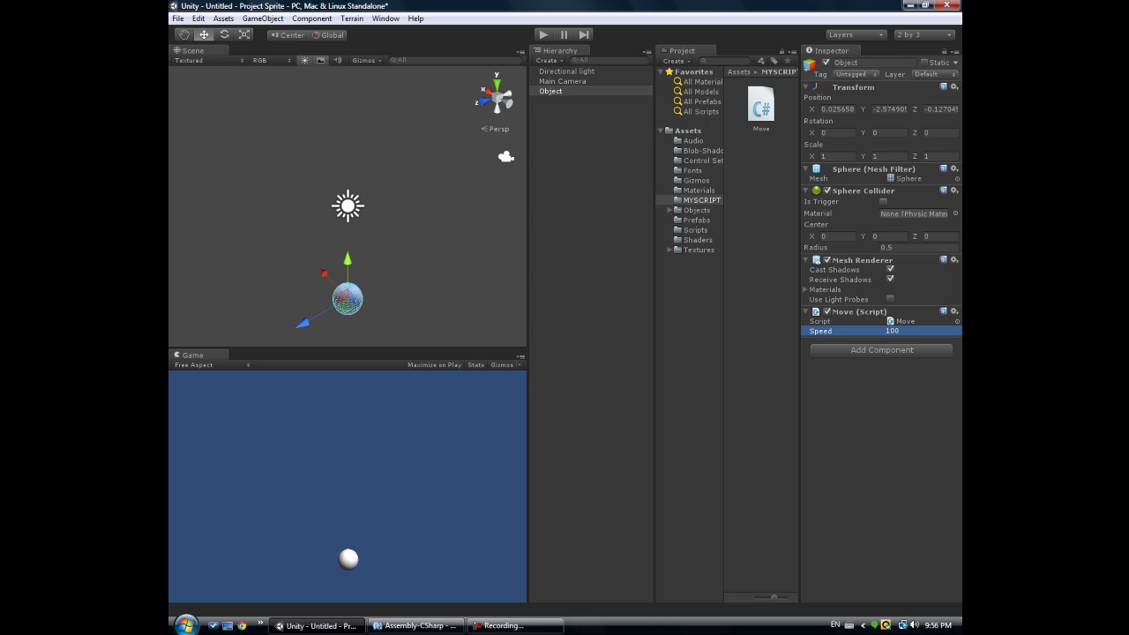
Step: Play-test the faster sphere, steering it left, then stop
key("ctrl+p")
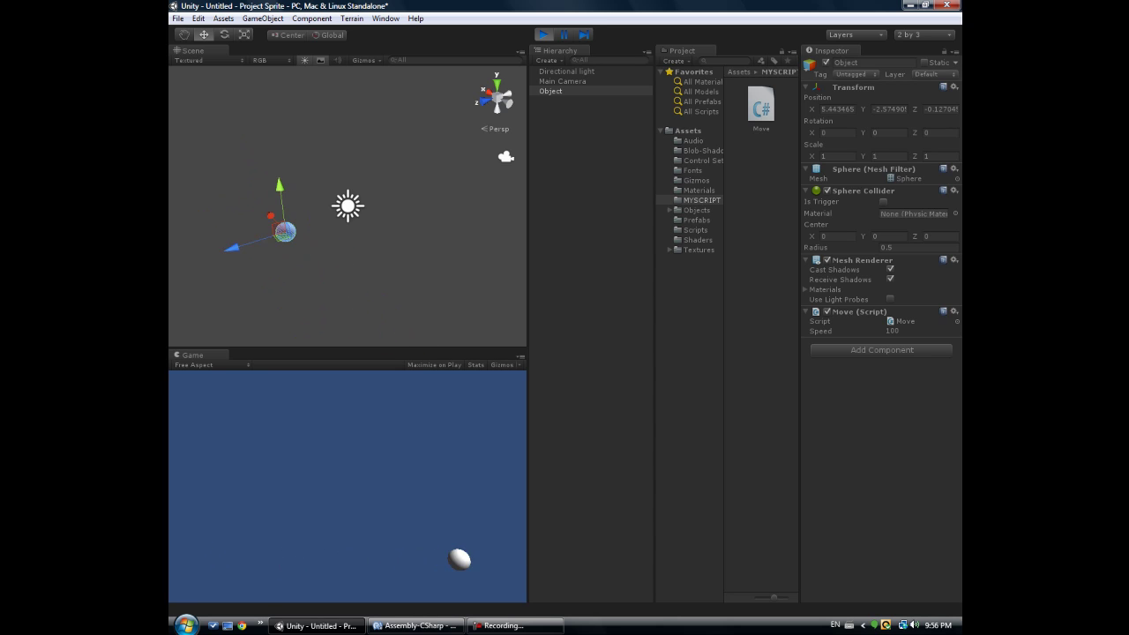
key("Left")
key("ctrl+p")
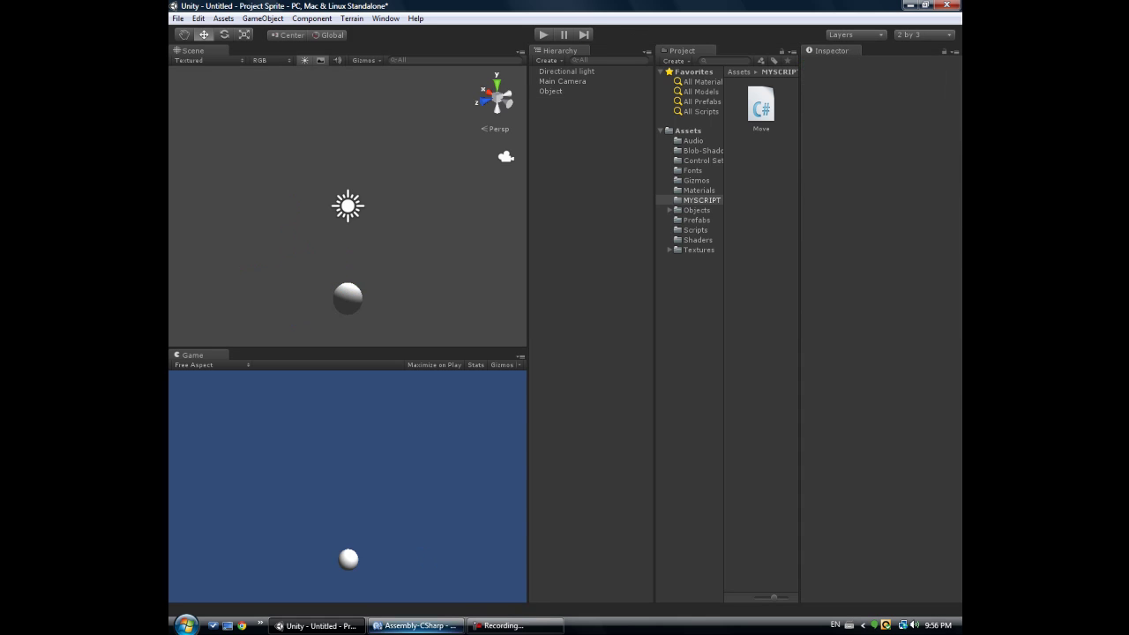
left_click(414, 625)
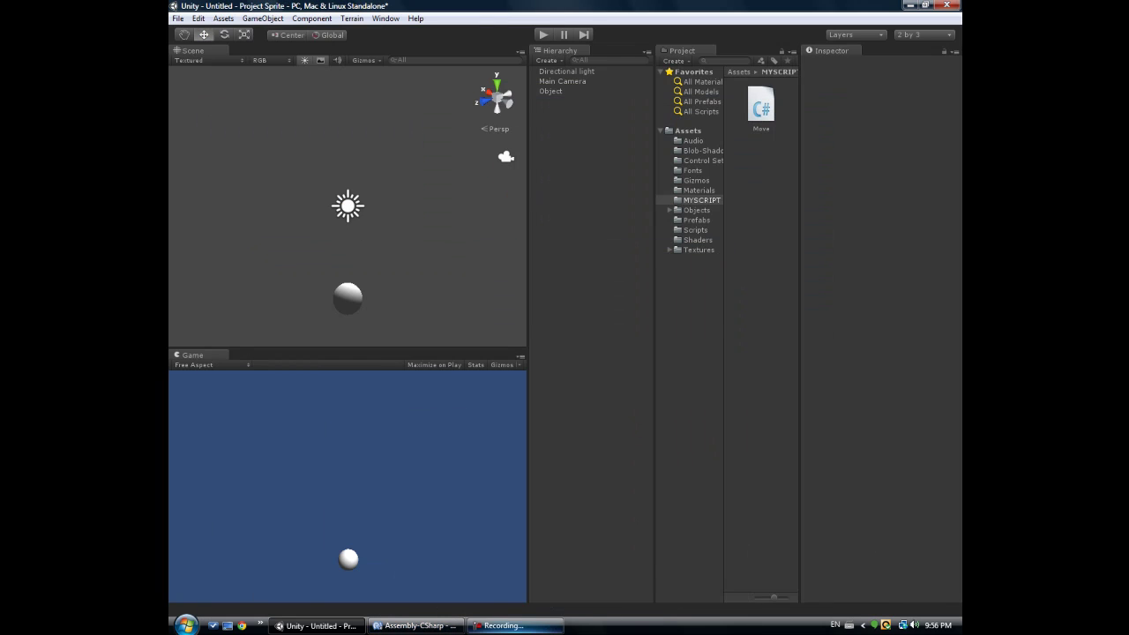
left_click(503, 626)
left_click(503, 626)
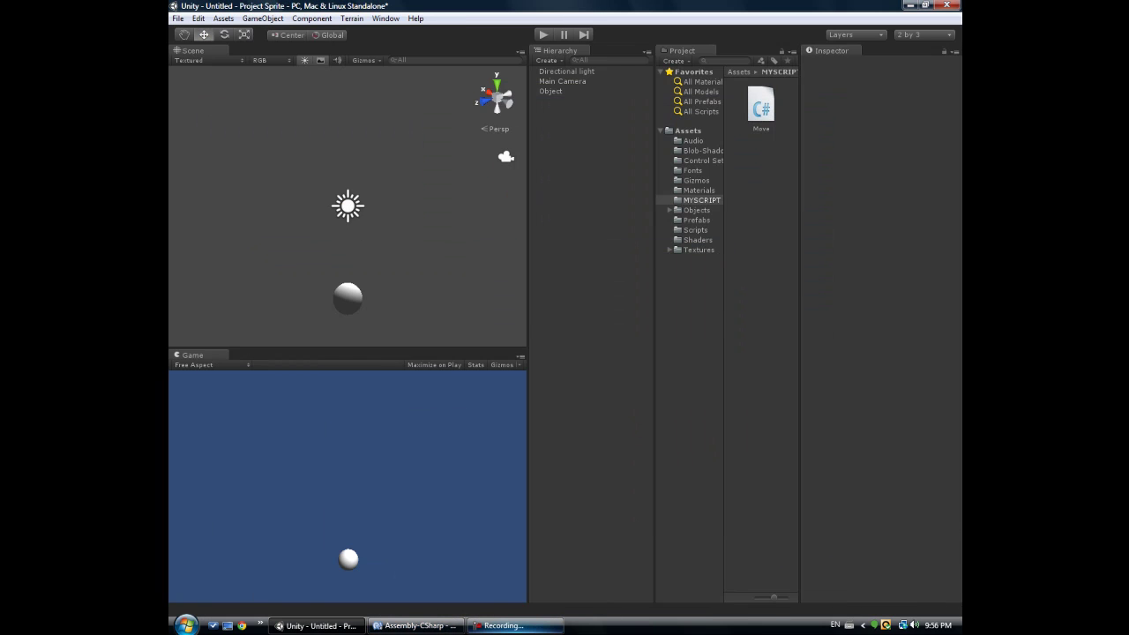